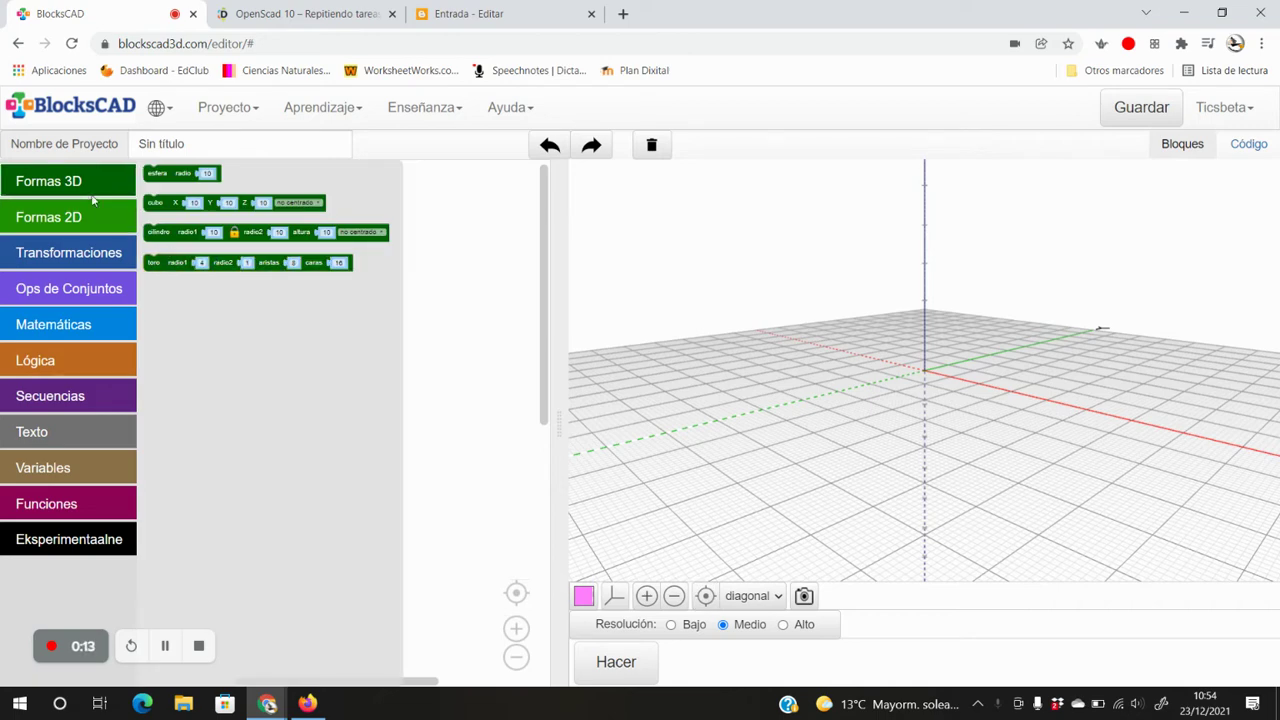
Add a cylinder block with its default values to the workspace and render it.
{"action": "left_click", "coordinate": [171, 238]}
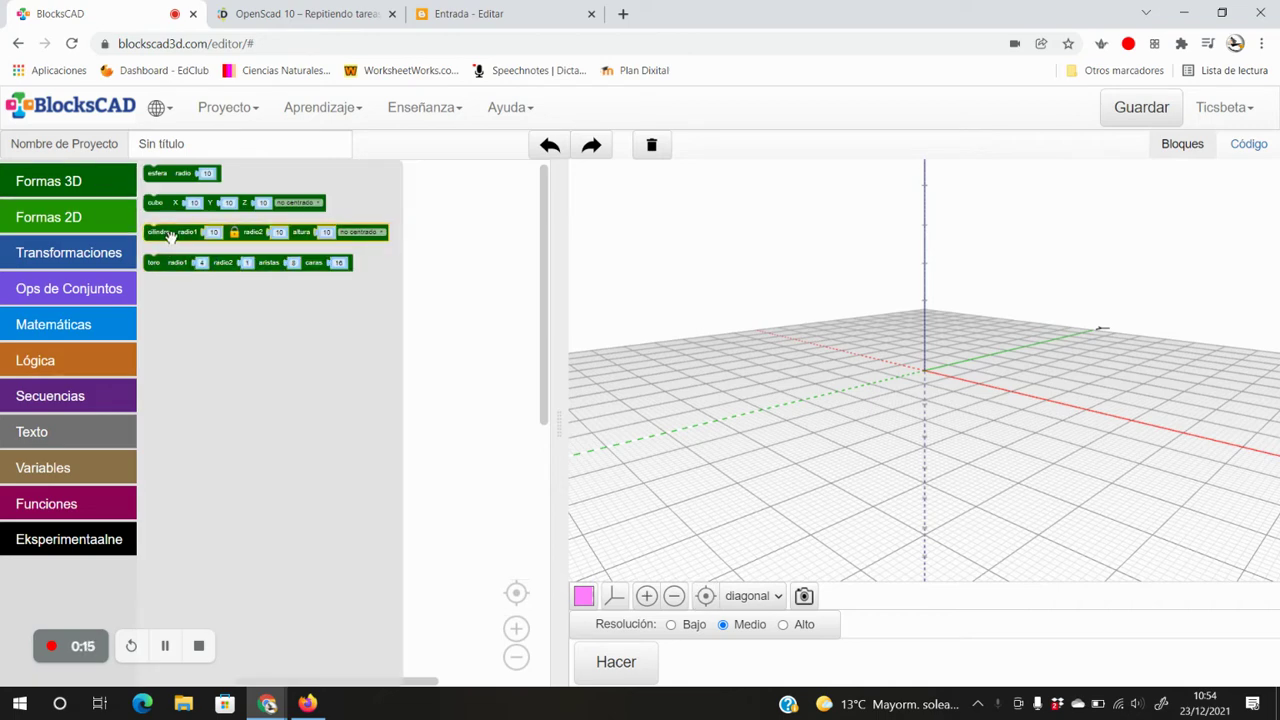
{"action": "left_click_drag", "start_coordinate": [171, 240], "coordinate": [219, 250]}
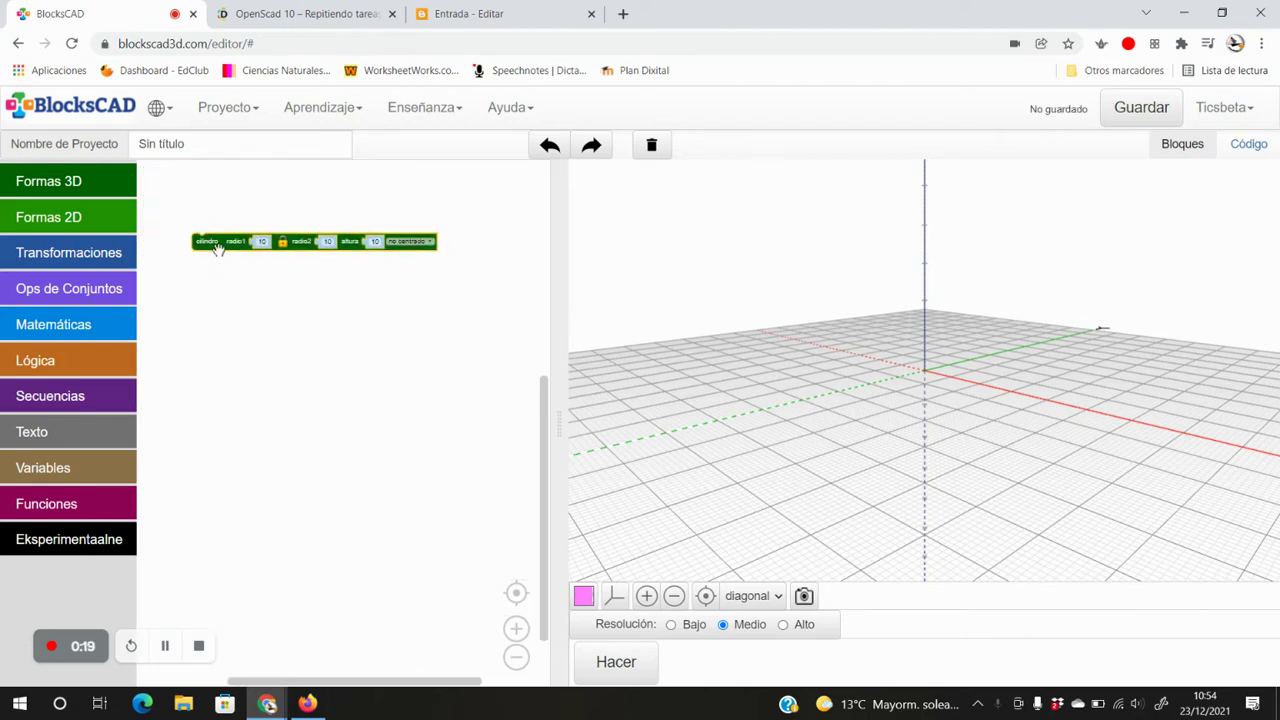
{"action": "left_click", "coordinate": [612, 664]}
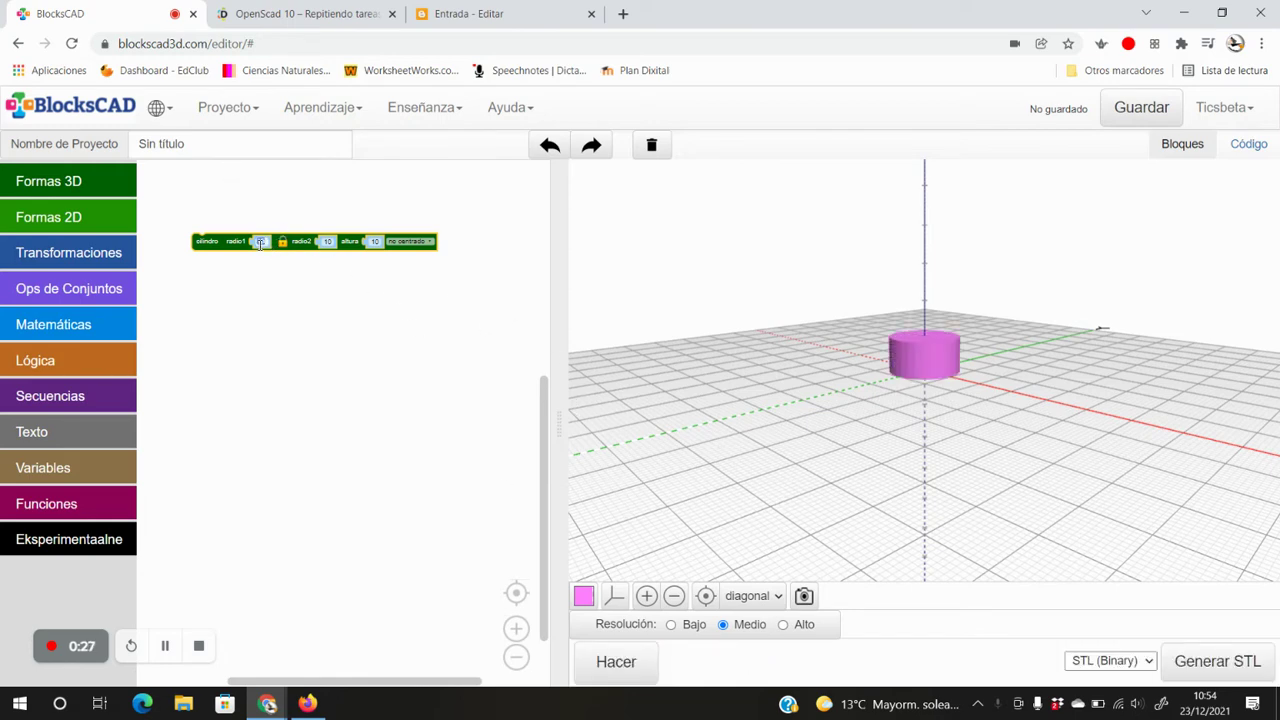
Set the cylinder's radius to 2 and its height to 8, and render it again.
{"action": "type", "text": "2"}
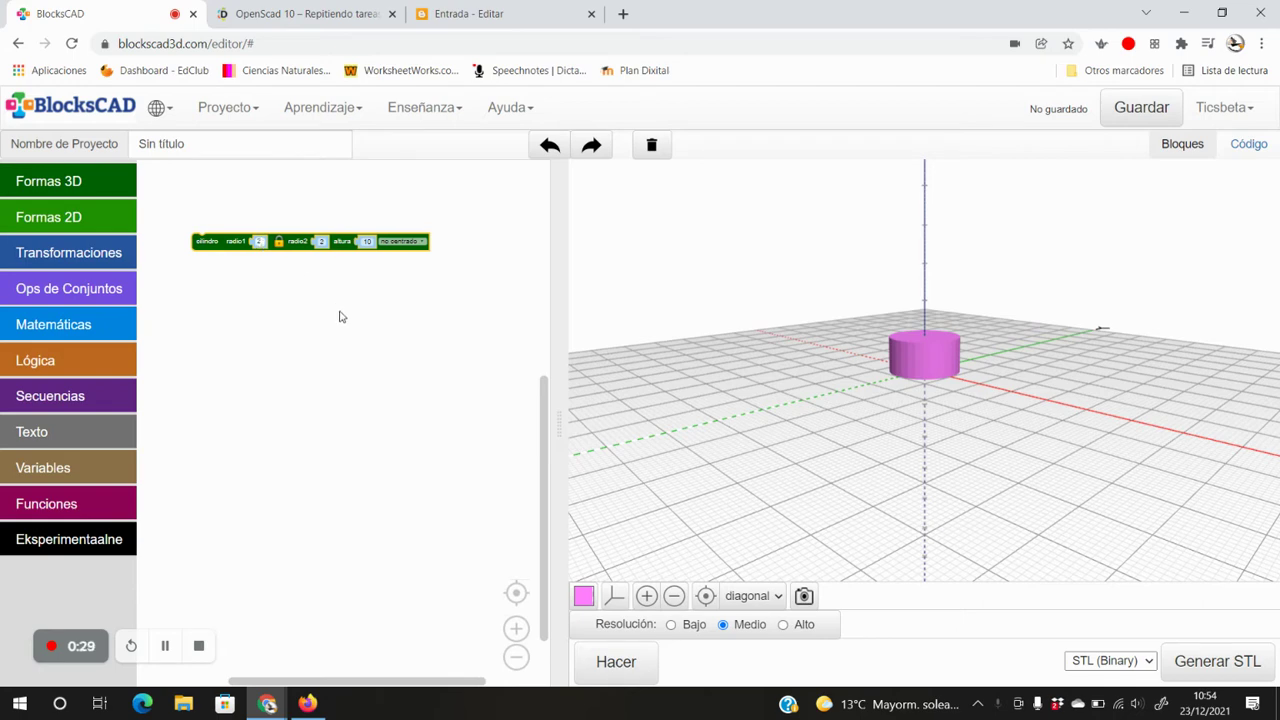
{"action": "left_click", "coordinate": [367, 242]}
{"action": "type", "text": "1"}
{"action": "left_click", "coordinate": [657, 667]}
{"action": "left_click_drag", "start_coordinate": [961, 428], "coordinate": [980, 388]}
{"action": "scroll", "coordinate": [982, 390], "scroll_direction": "up", "scroll_amount": 3}
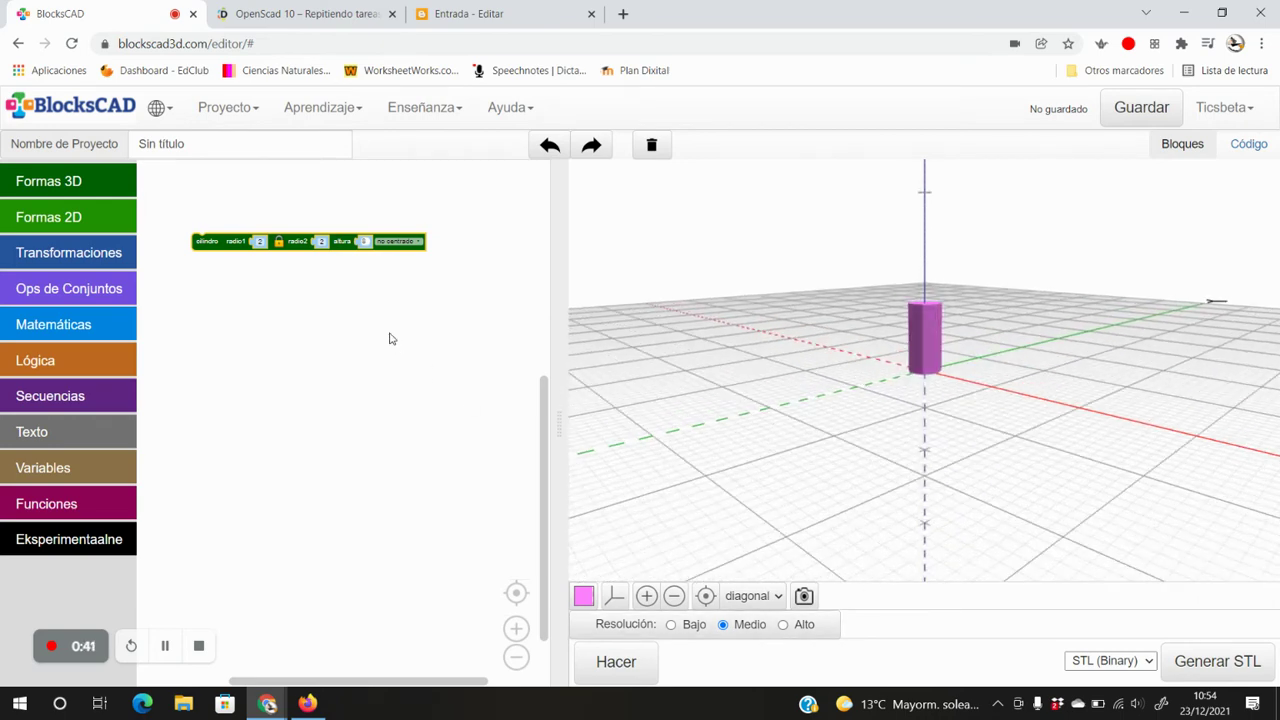
{"action": "scroll", "coordinate": [968, 362], "scroll_direction": "down", "scroll_amount": 4}
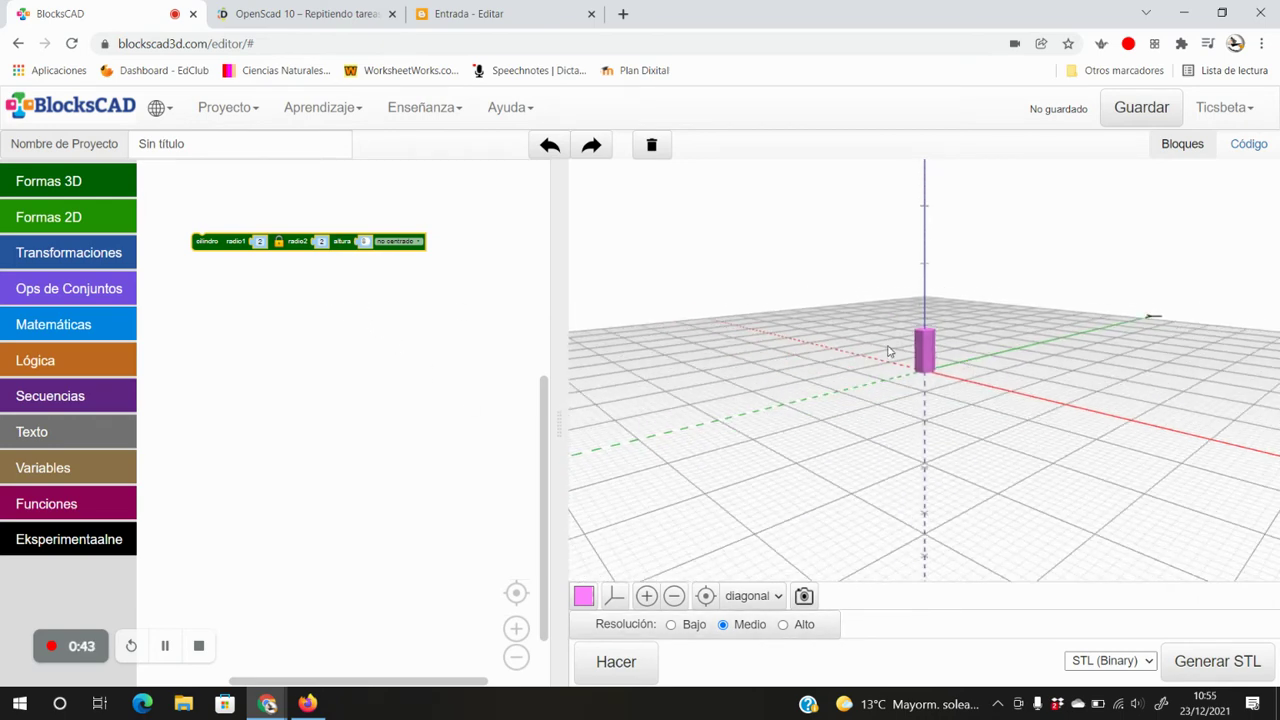
{"action": "left_click_drag", "start_coordinate": [950, 375], "coordinate": [1005, 555]}
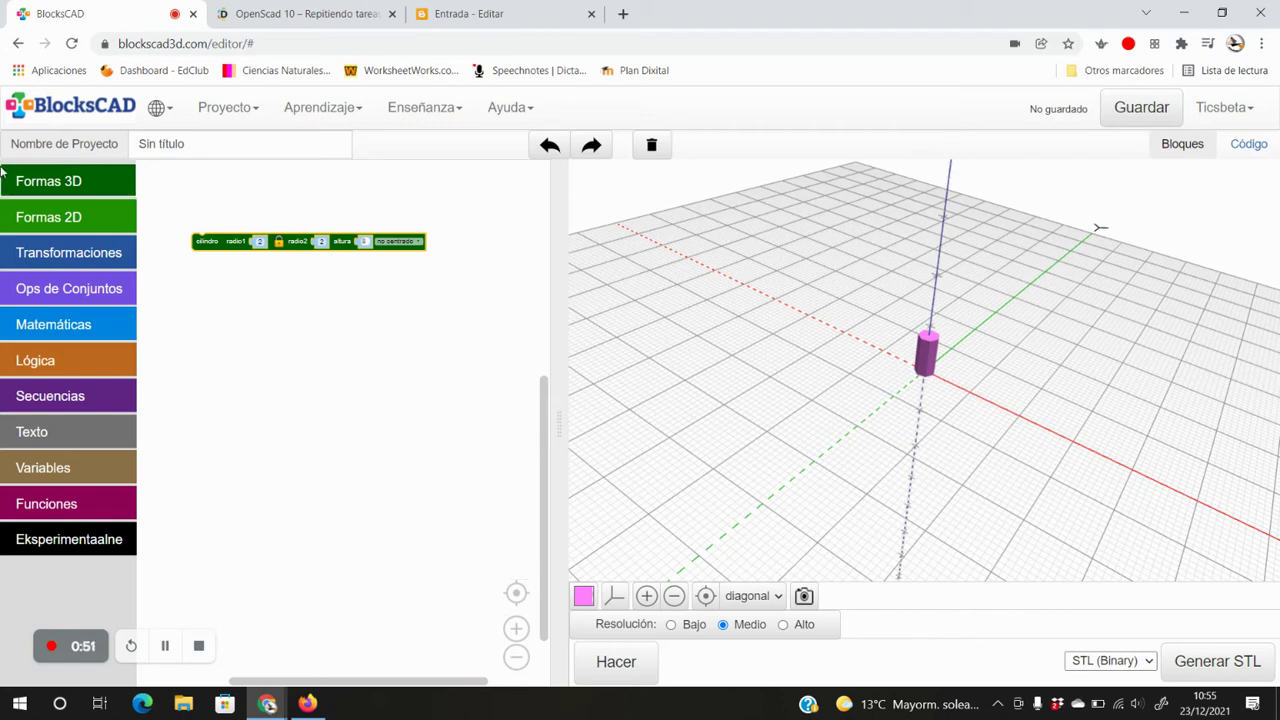
Wrap the cylinder in a translate block and enclose both in a counting loop.
{"action": "left_click", "coordinate": [85, 256]}
{"action": "left_click_drag", "start_coordinate": [180, 176], "coordinate": [229, 228]}
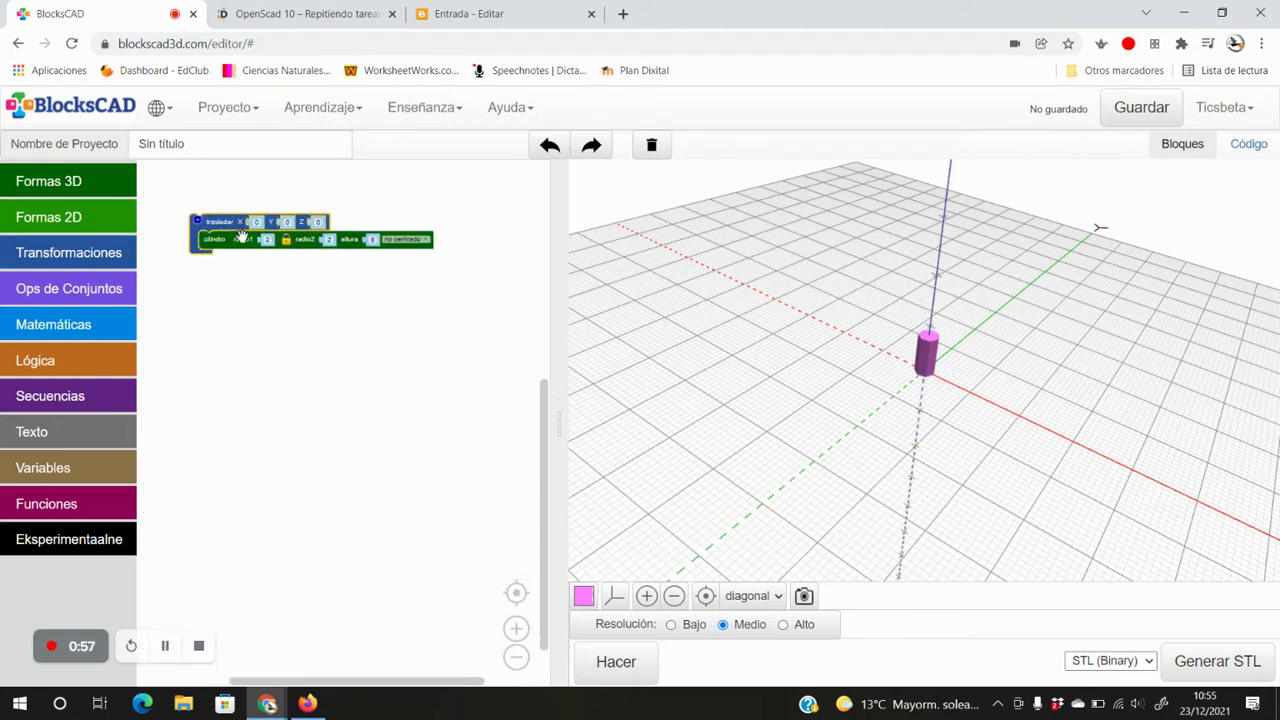
{"action": "left_click", "coordinate": [88, 400]}
{"action": "left_click_drag", "start_coordinate": [157, 180], "coordinate": [188, 213]}
Check the generated OpenSCAD code, return to the blocks and set the loop's end value to 6.
{"action": "left_click", "coordinate": [1250, 144]}
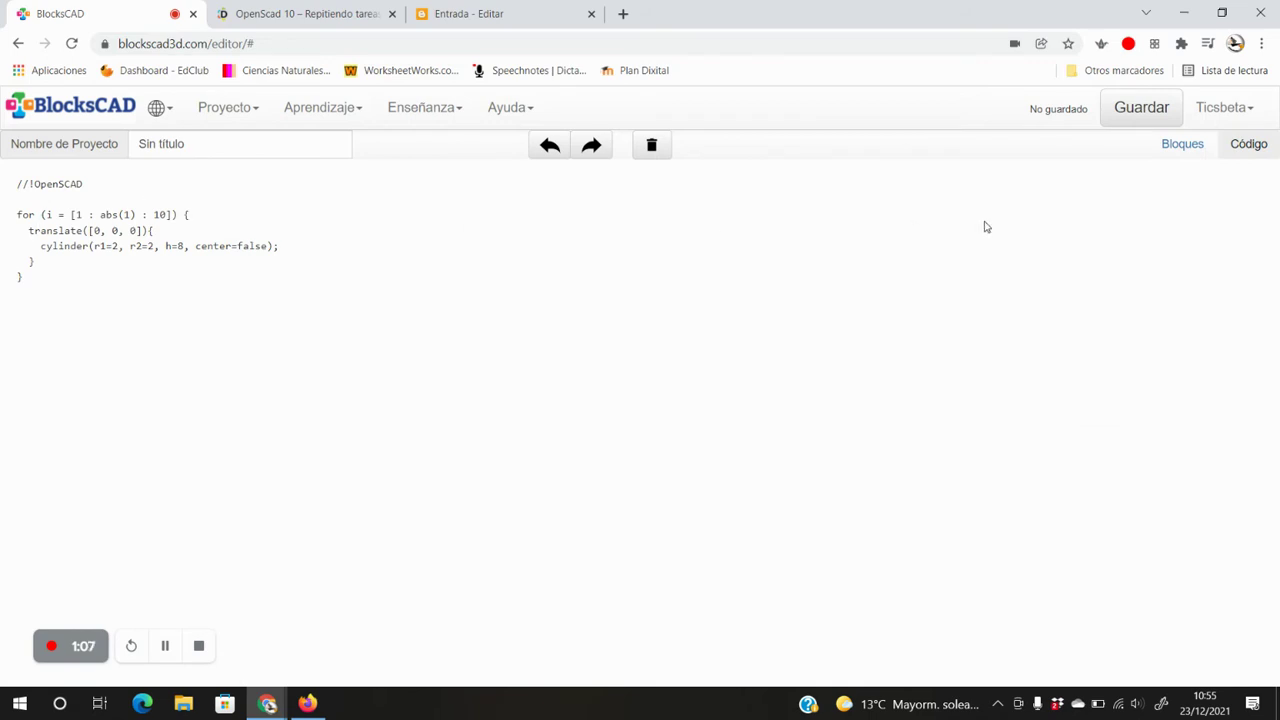
{"action": "left_click", "coordinate": [1184, 152]}
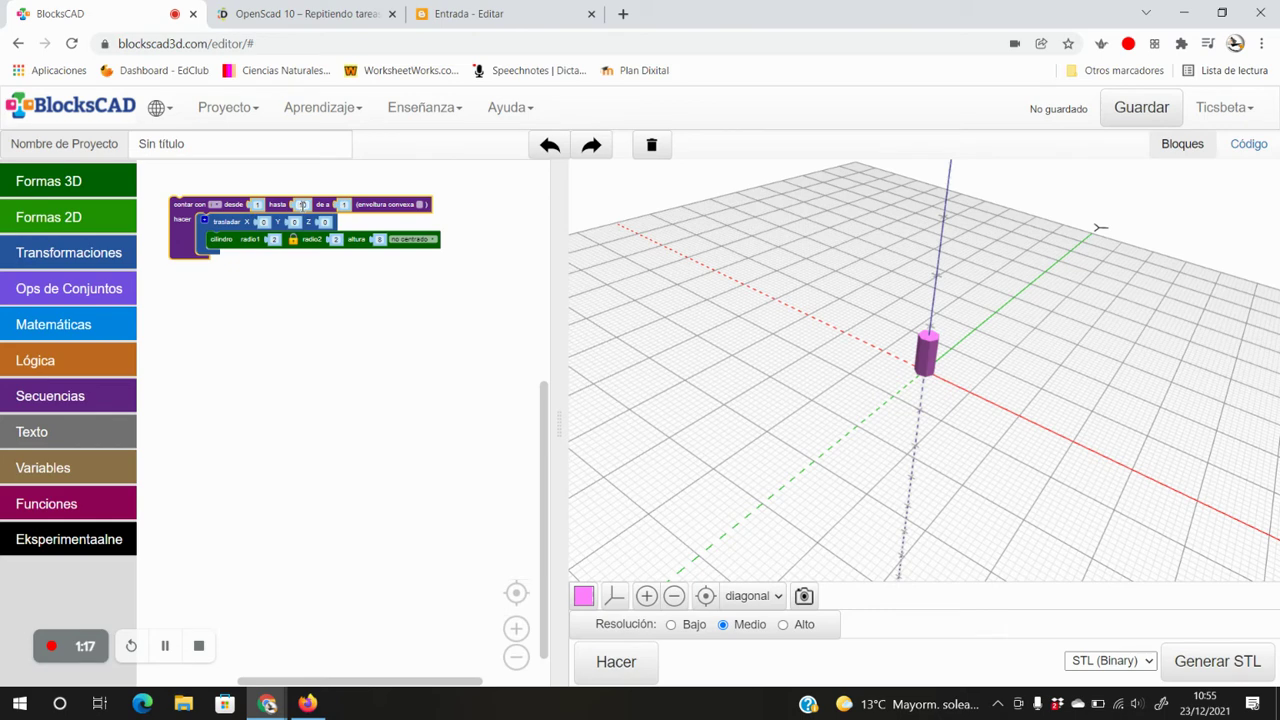
{"action": "type", "text": "5"}
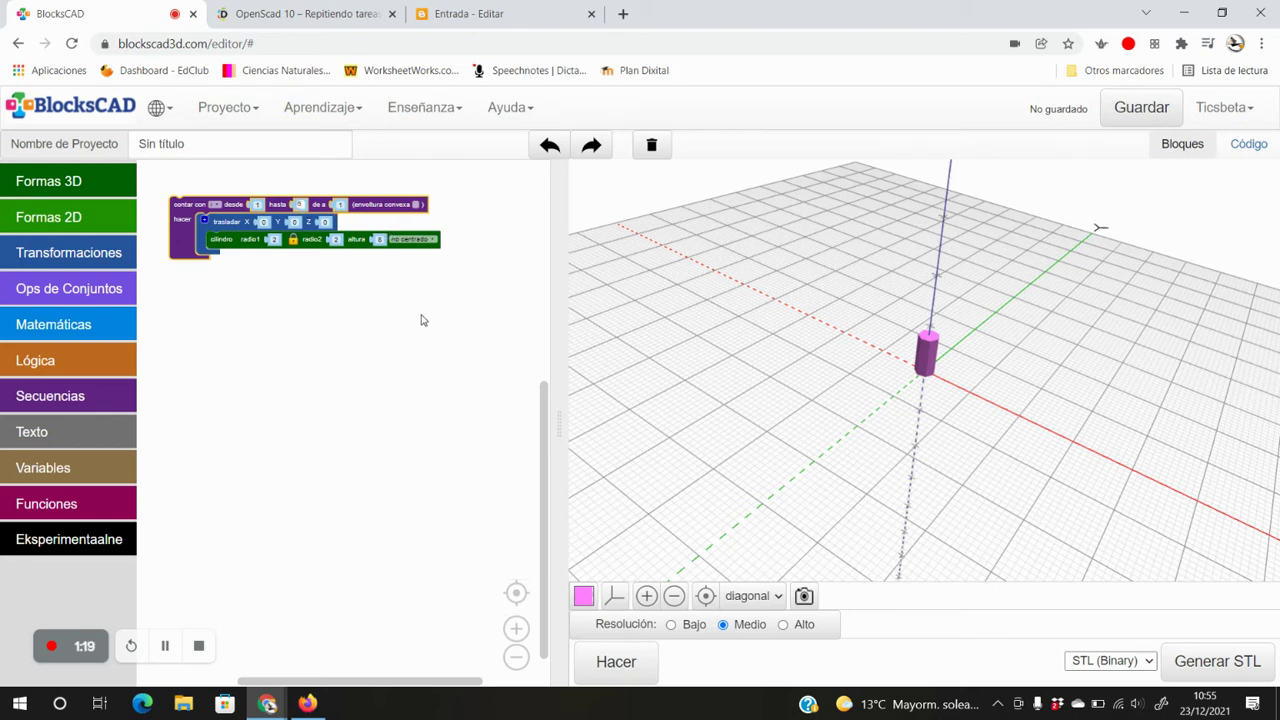
{"action": "left_click", "coordinate": [381, 337]}
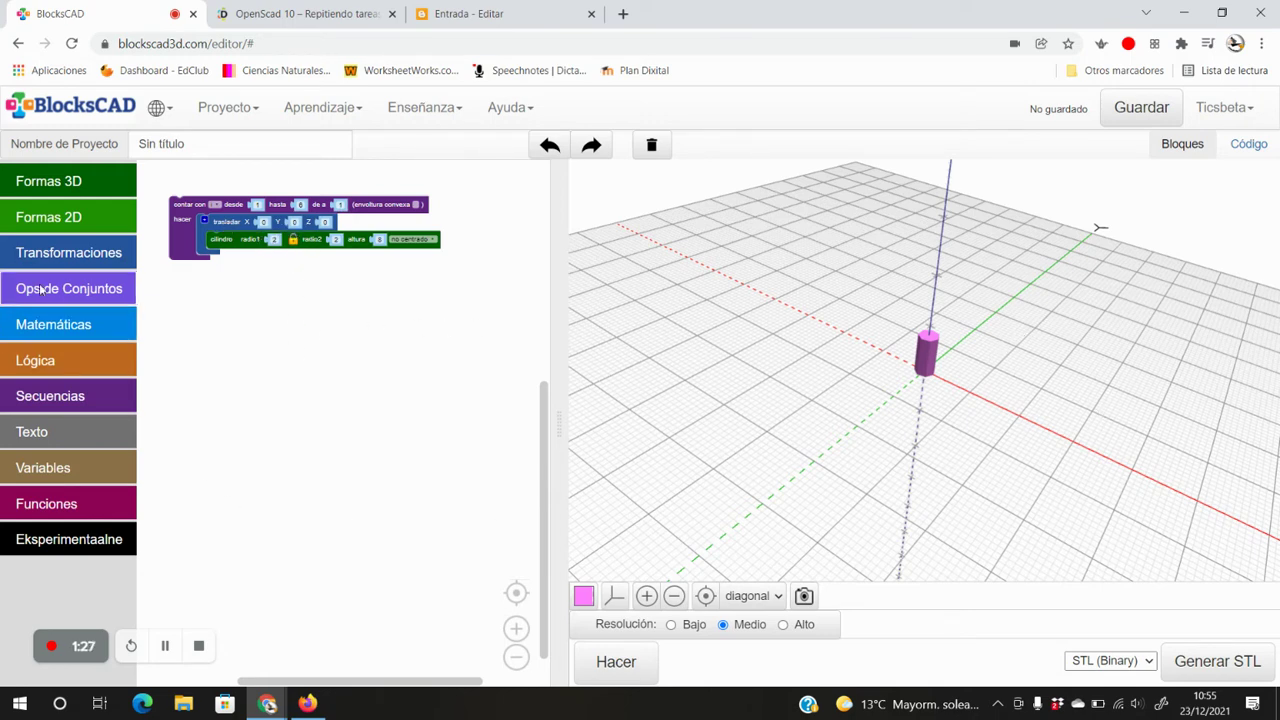
Add a separate translate block below the loop and put a multiplication in its X value.
{"action": "left_click", "coordinate": [88, 255]}
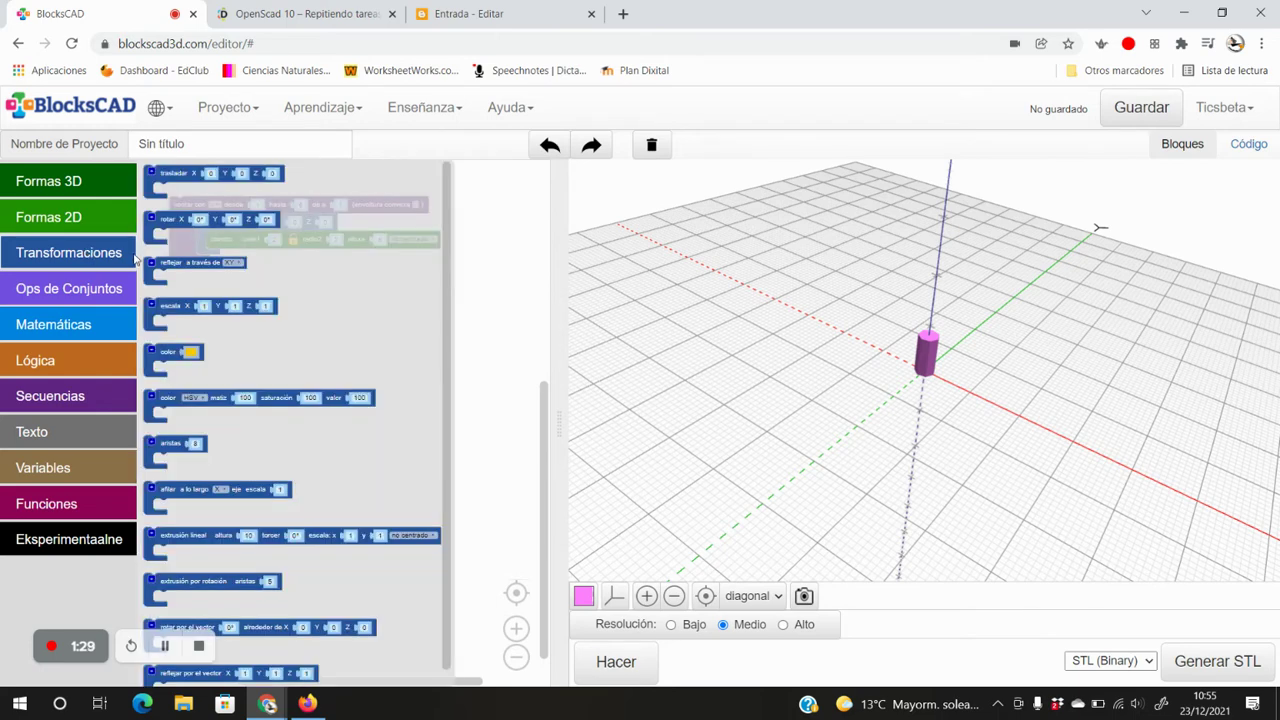
{"action": "left_click_drag", "start_coordinate": [190, 183], "coordinate": [232, 315]}
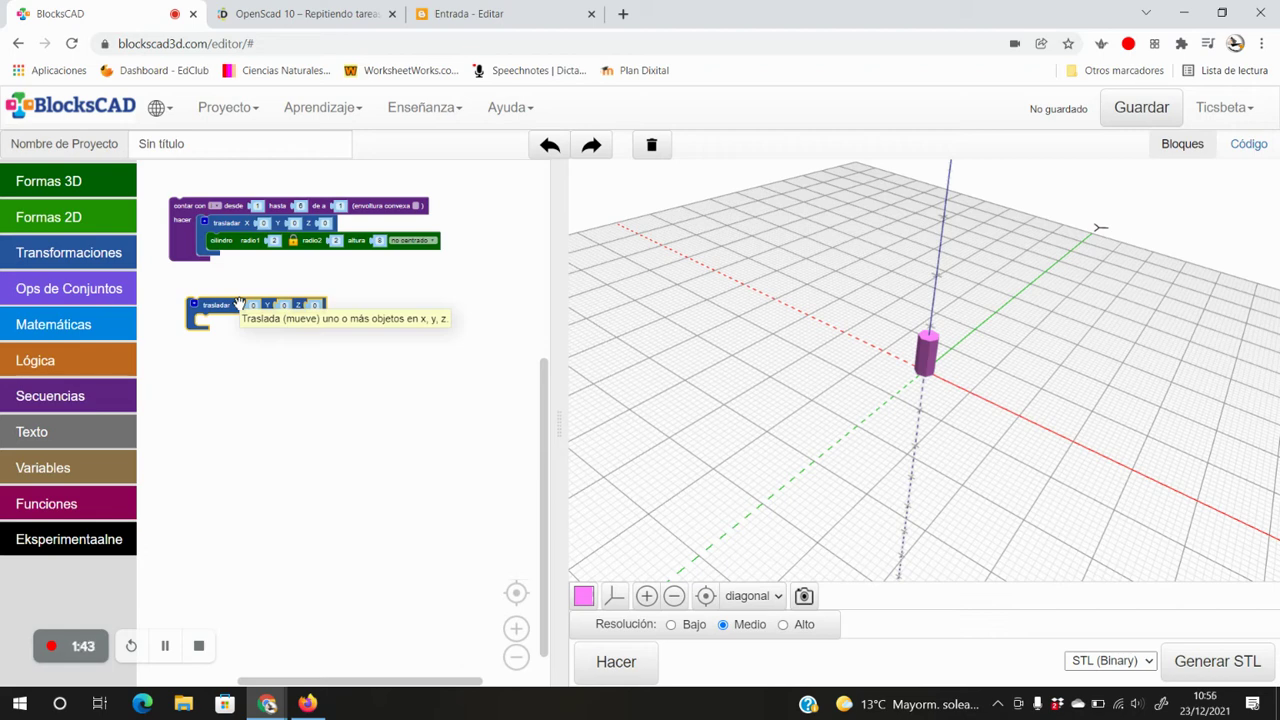
{"action": "left_click", "coordinate": [57, 327]}
{"action": "left_click_drag", "start_coordinate": [190, 224], "coordinate": [294, 311]}
{"action": "left_click", "coordinate": [283, 308]}
{"action": "left_click", "coordinate": [343, 361]}
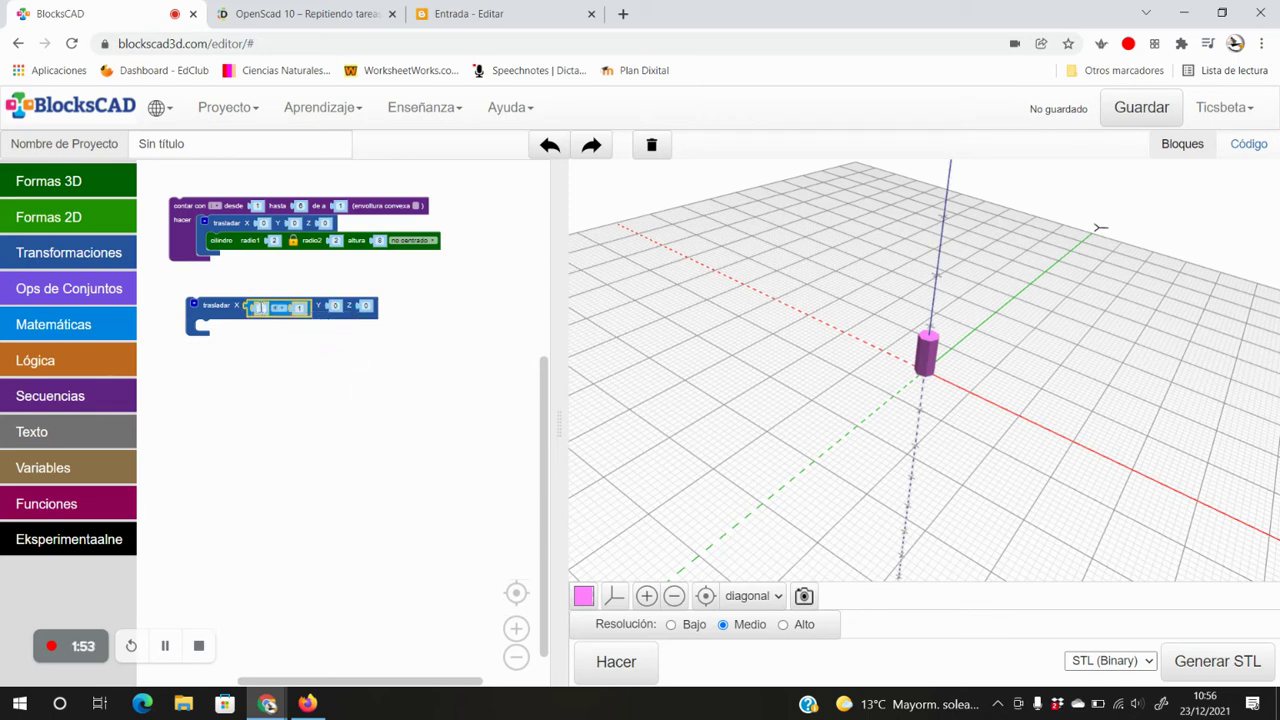
Fill in the multiplication as 10 times the loop variable i.
{"action": "type", "text": "4"}
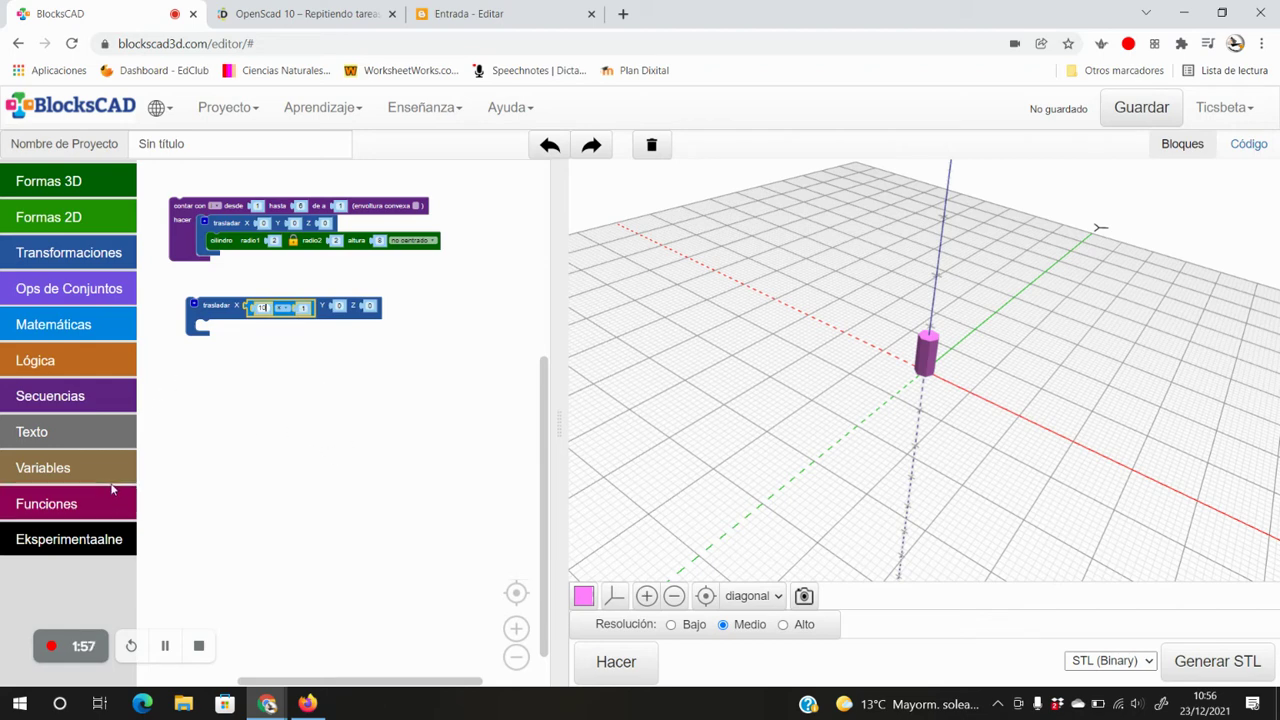
{"action": "left_click", "coordinate": [79, 479]}
{"action": "left_click", "coordinate": [79, 479]}
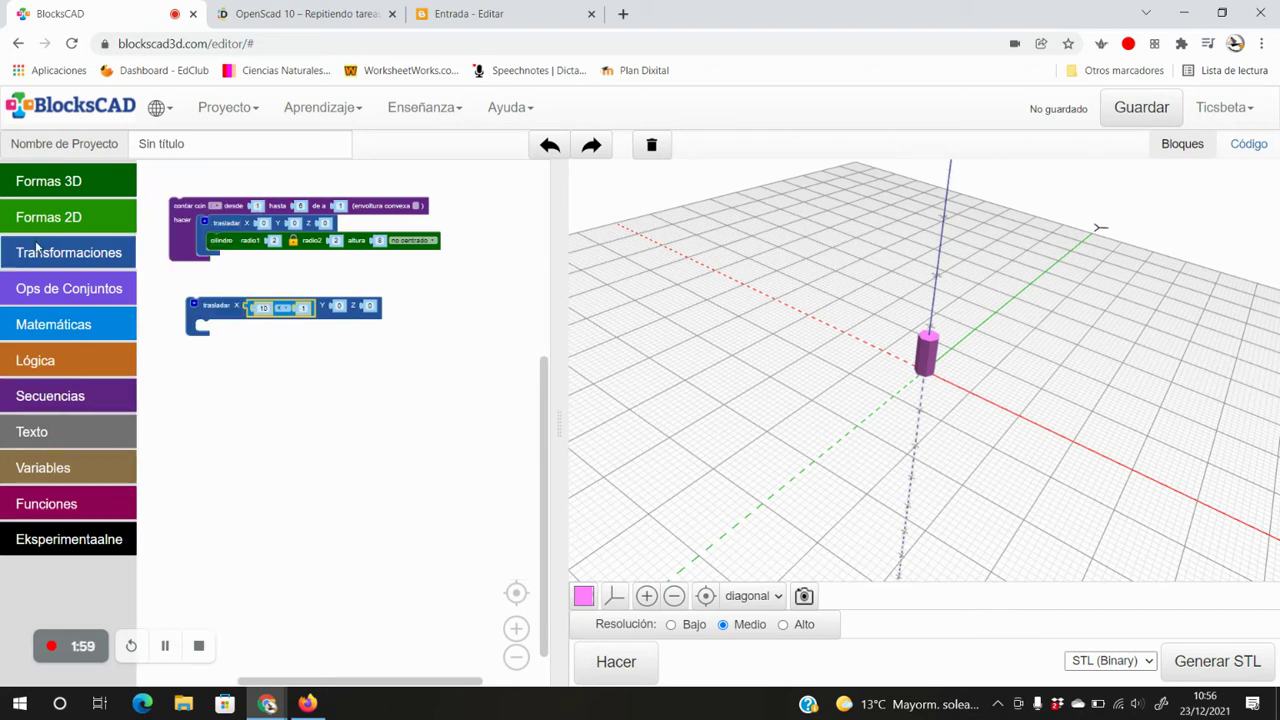
{"action": "left_click", "coordinate": [65, 463]}
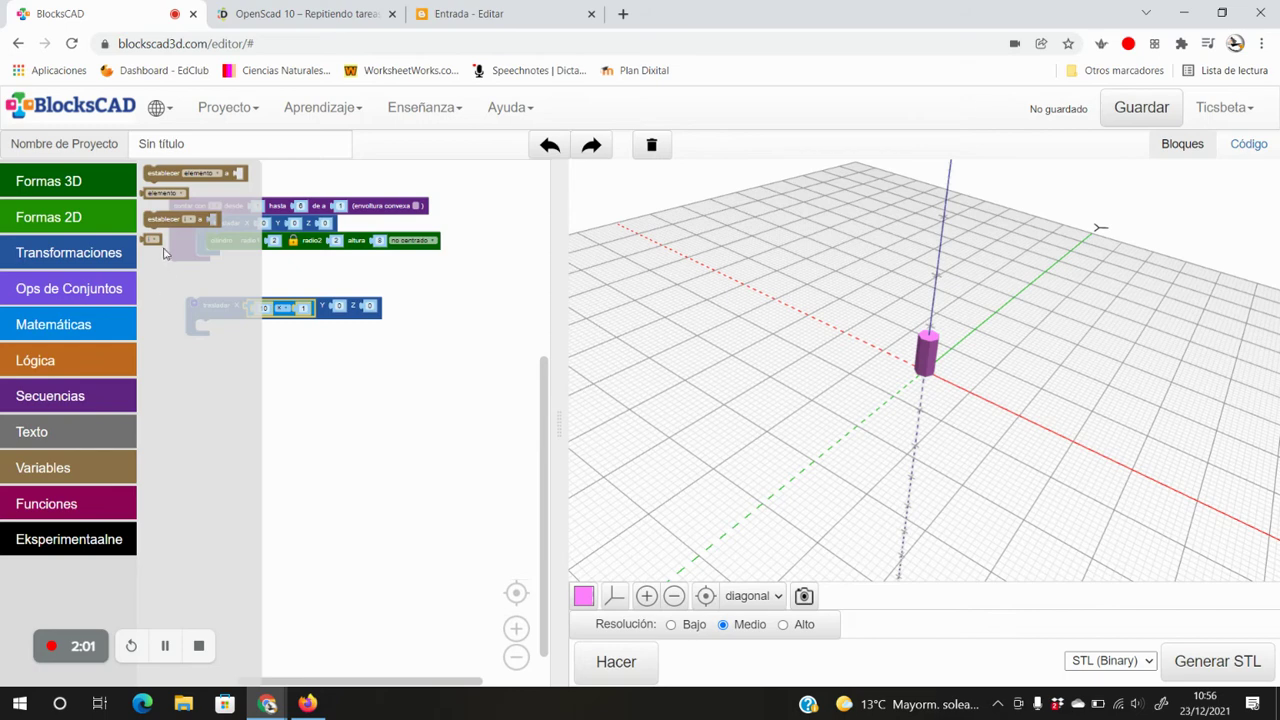
{"action": "left_click_drag", "start_coordinate": [152, 240], "coordinate": [330, 317]}
Move the multiplication into the X of the loop's translate block, discard the spare translate block and render the row of cylinders.
{"action": "mouse_move", "coordinate": [206, 313]}
{"action": "left_mouse_down"}
{"action": "mouse_move", "coordinate": [213, 268]}
{"action": "mouse_move", "coordinate": [226, 311]}
{"action": "left_mouse_up"}
{"action": "left_click_drag", "start_coordinate": [304, 306], "coordinate": [298, 231]}
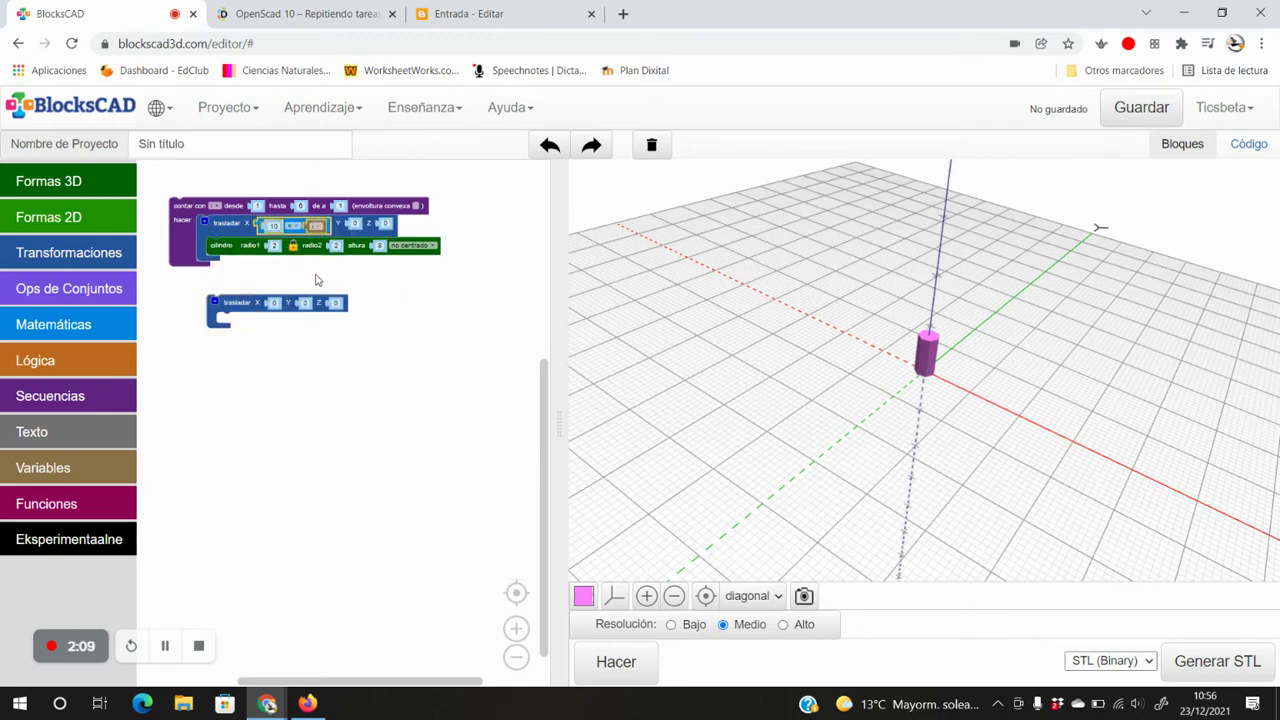
{"action": "left_click_drag", "start_coordinate": [252, 305], "coordinate": [70, 360]}
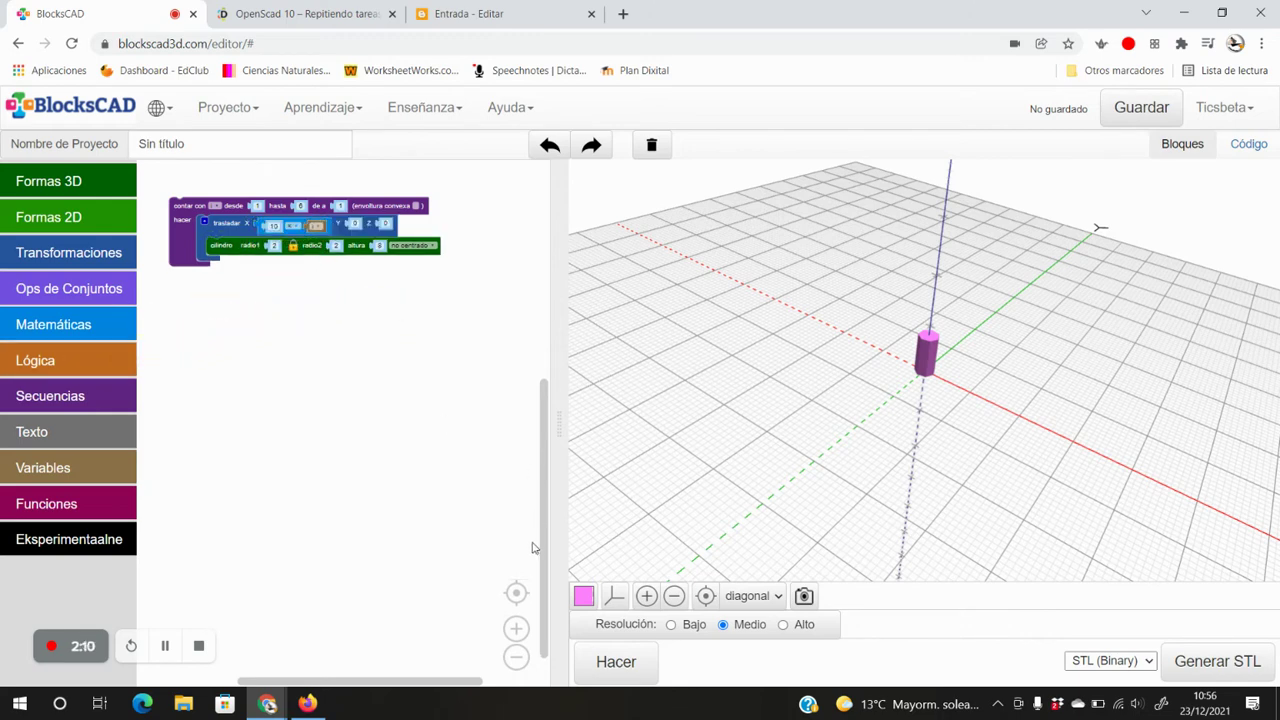
{"action": "left_click", "coordinate": [614, 662]}
{"action": "left_click_drag", "start_coordinate": [884, 413], "coordinate": [1016, 400]}
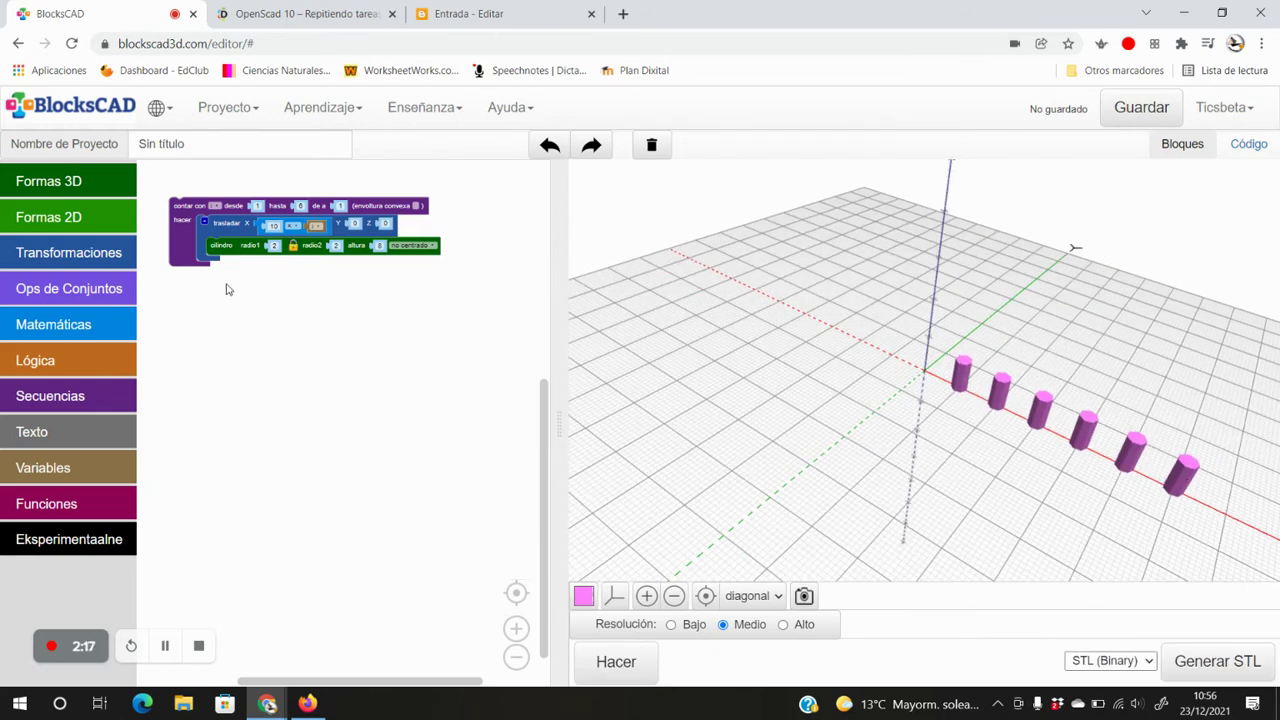
Set the Z offset of the loop's translate block to -2 and render the model.
{"action": "left_click_drag", "start_coordinate": [172, 205], "coordinate": [182, 249]}
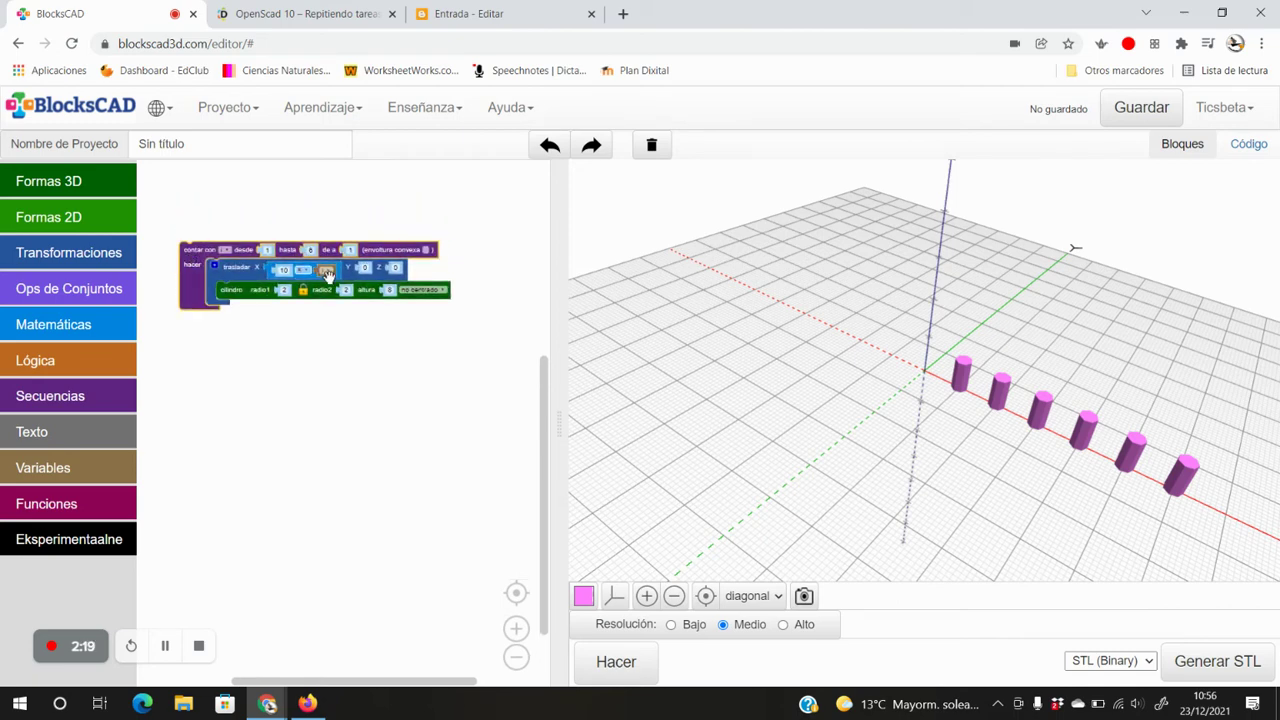
{"action": "left_click", "coordinate": [425, 287]}
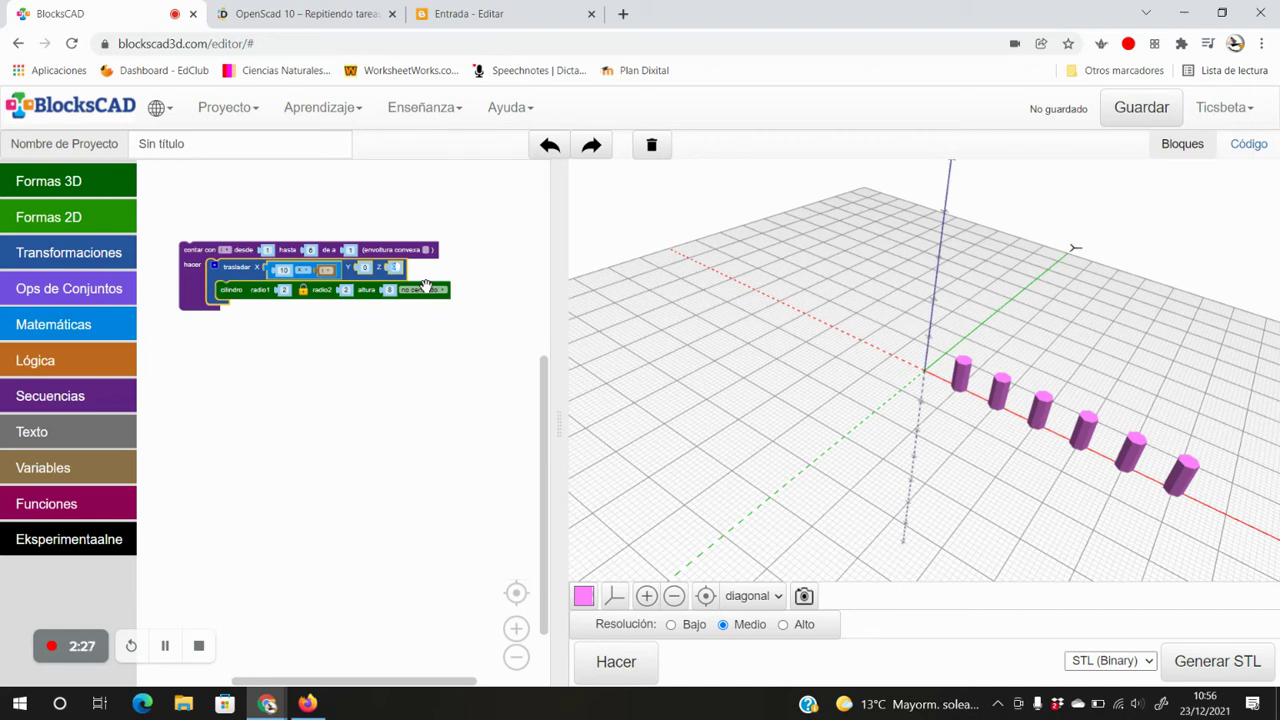
{"action": "type", "text": "14"}
{"action": "left_click", "coordinate": [627, 672]}
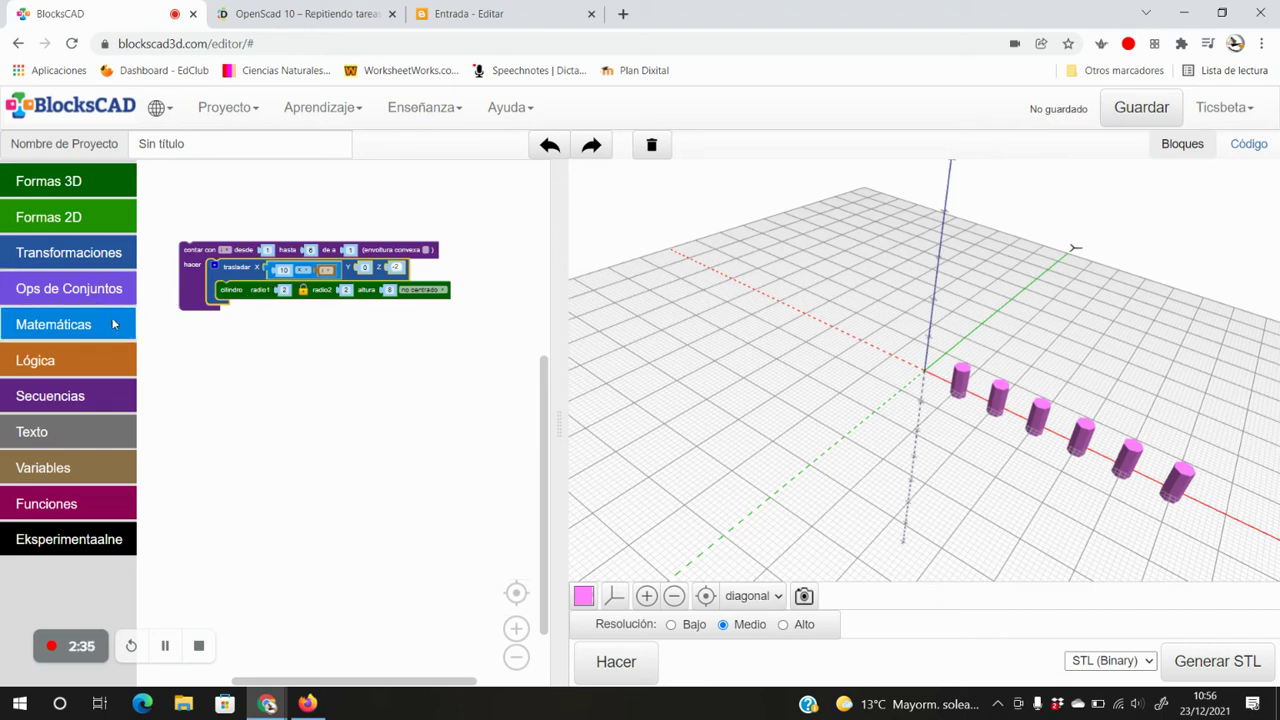
Add a cube block below the loop with X 70, Y 20 and Z 6, and render it with the cylinders.
{"action": "left_click", "coordinate": [95, 180]}
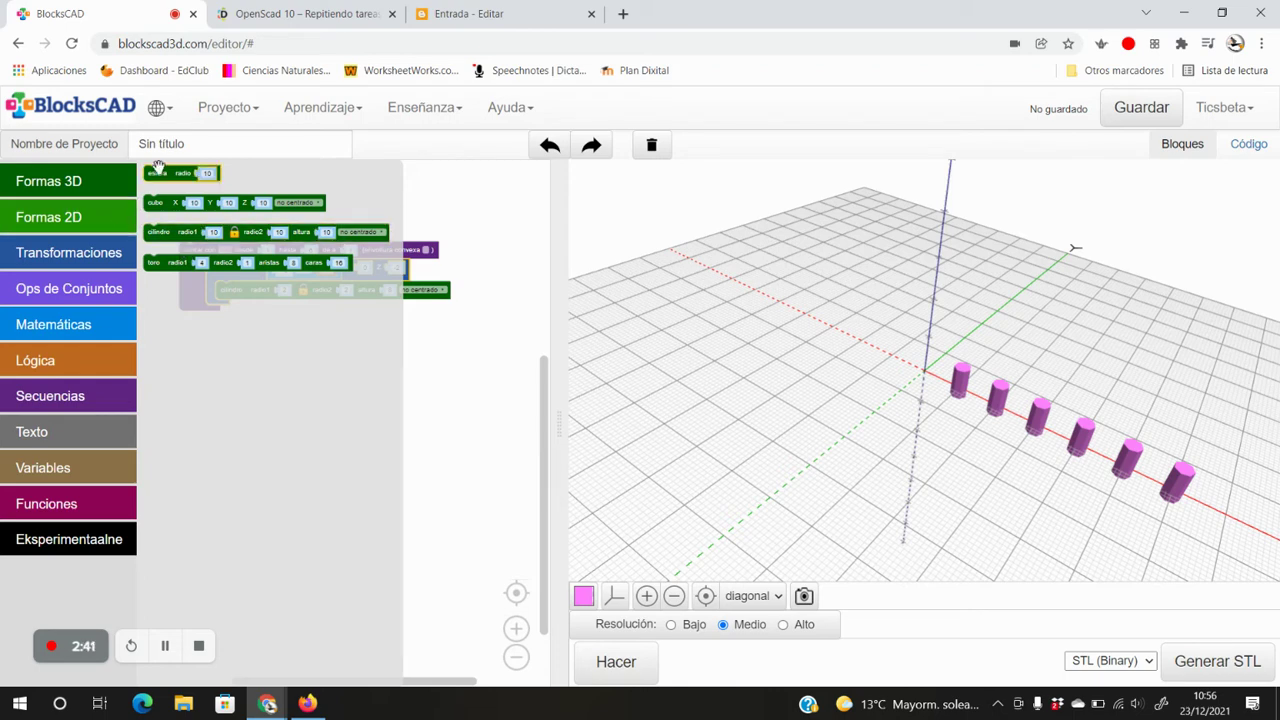
{"action": "left_click_drag", "start_coordinate": [176, 203], "coordinate": [227, 363]}
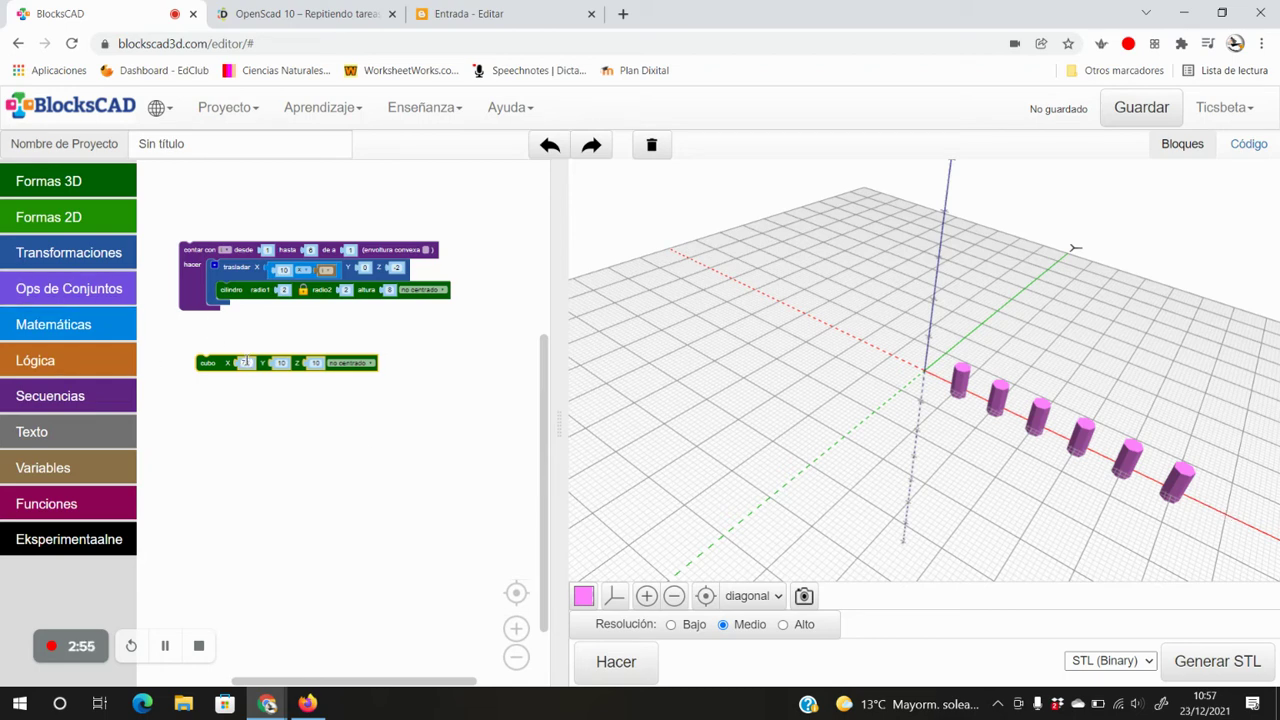
{"action": "left_click", "coordinate": [280, 363]}
{"action": "type", "text": "20"}
{"action": "key", "text": "Return"}
{"action": "left_click", "coordinate": [650, 679]}
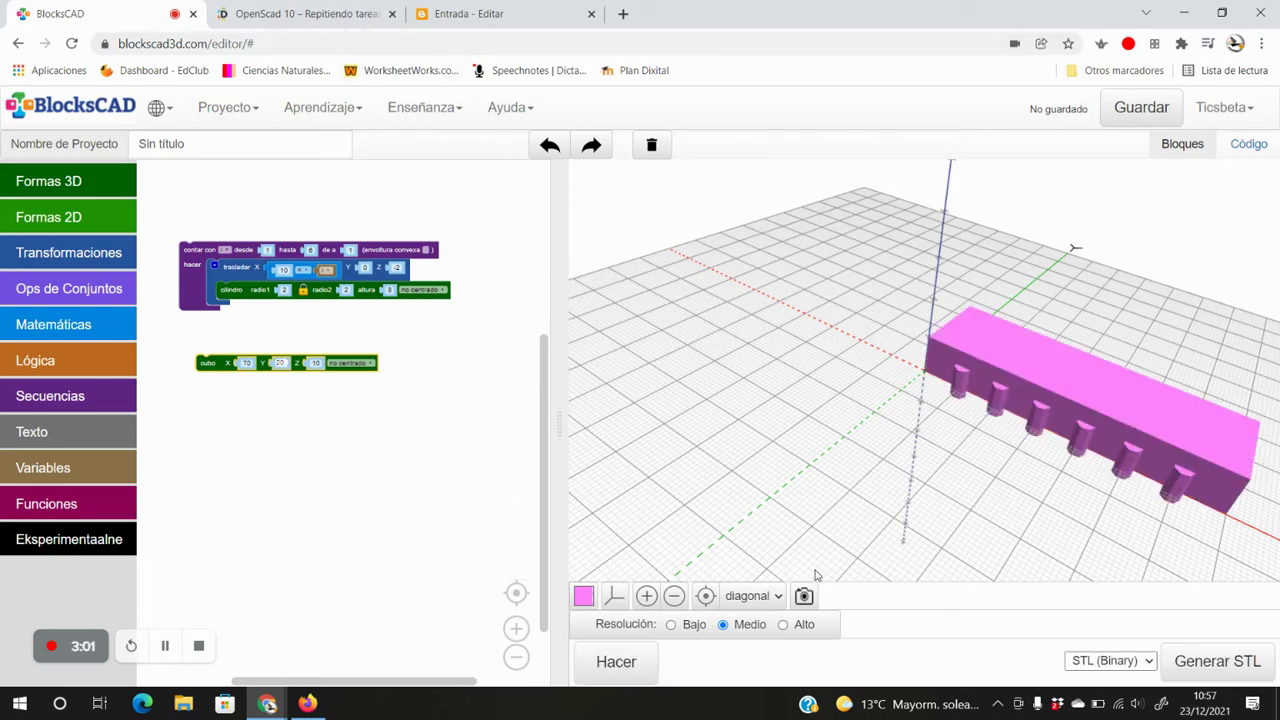
{"action": "left_click", "coordinate": [316, 363]}
{"action": "type", "text": "0"}
{"action": "key", "text": "Return"}
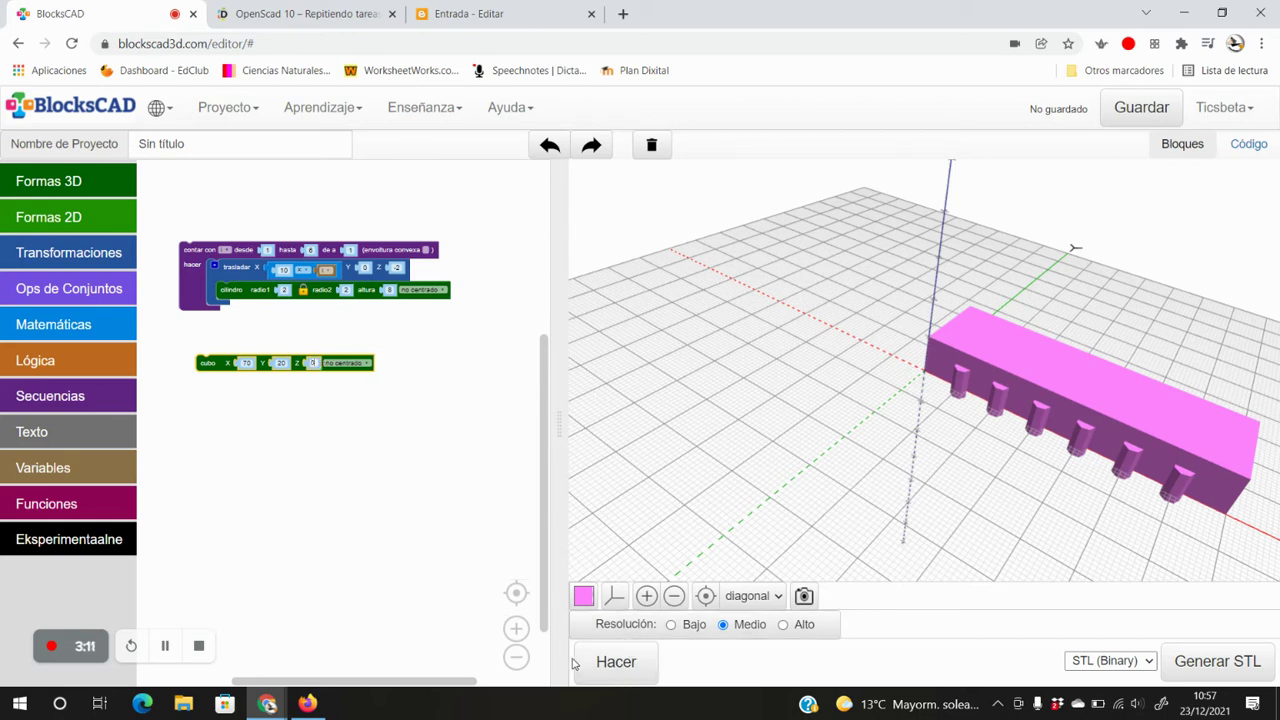
{"action": "left_click", "coordinate": [620, 665]}
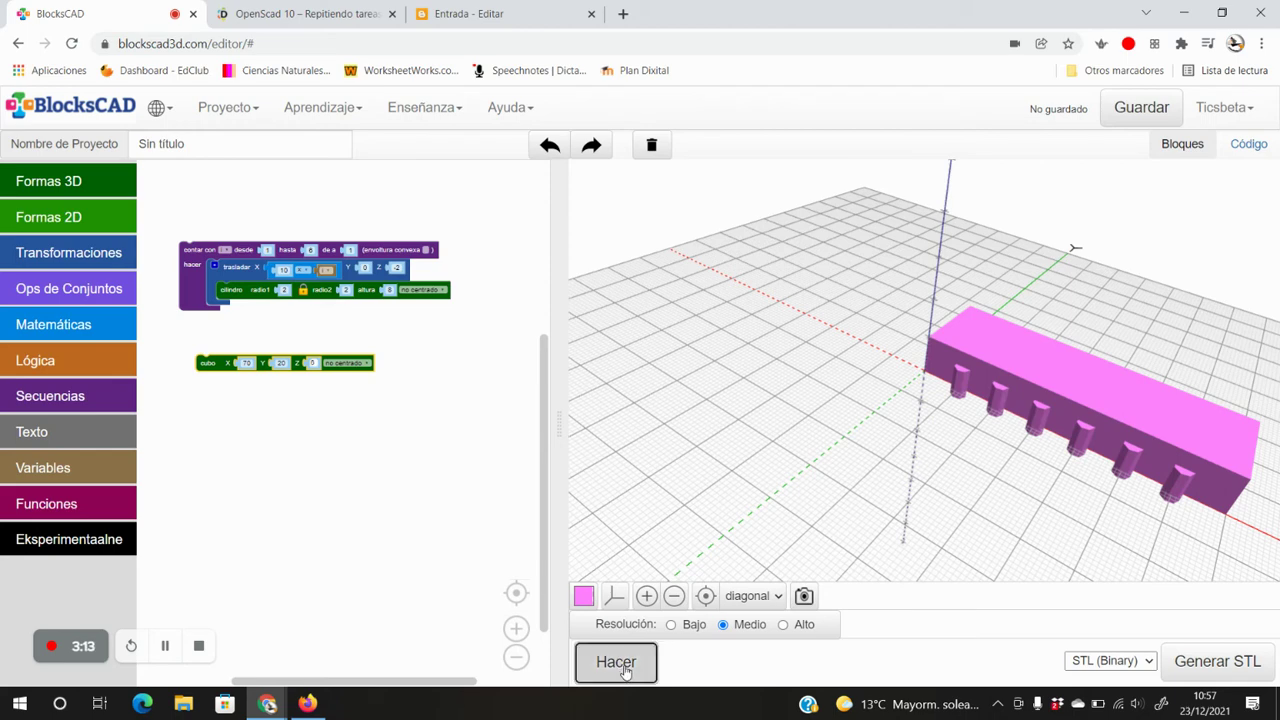
Shift the cube by -10 in Y with a translate block, set the cube's Z to 4 and render the model.
{"action": "left_click", "coordinate": [68, 252]}
{"action": "left_click_drag", "start_coordinate": [174, 189], "coordinate": [212, 363]}
{"action": "left_click", "coordinate": [282, 351]}
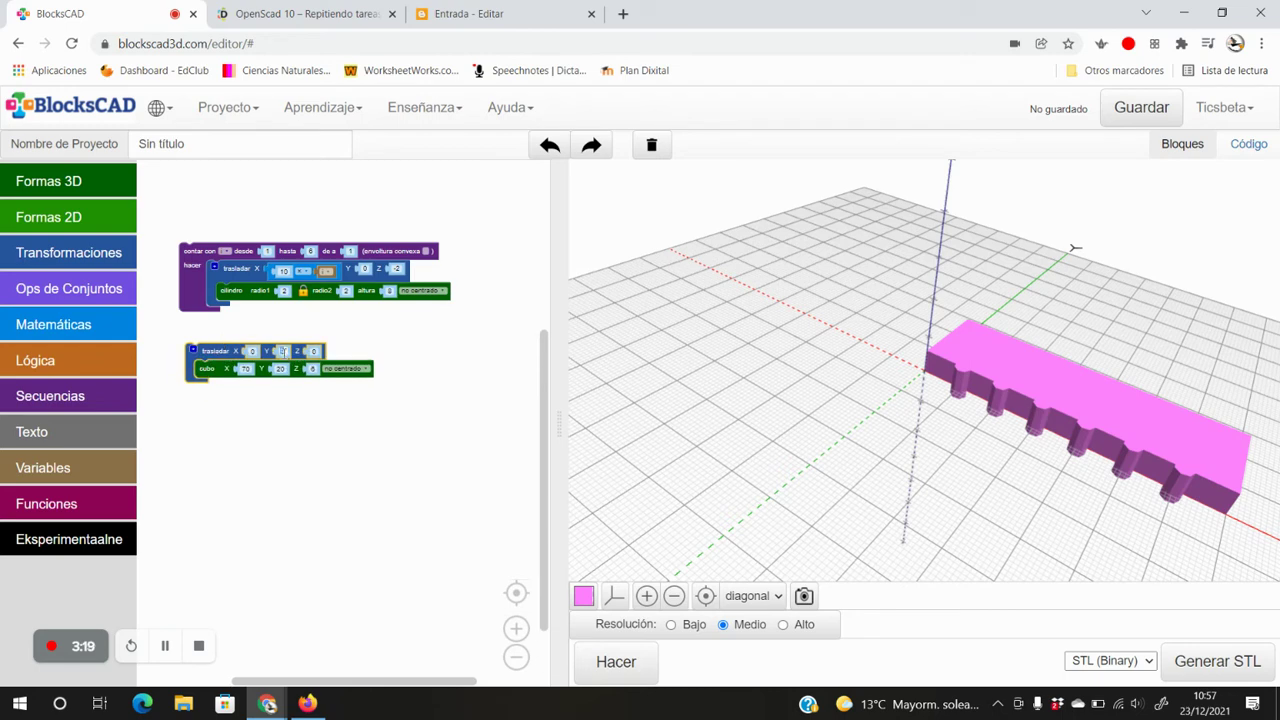
{"action": "type", "text": "10"}
{"action": "left_click", "coordinate": [610, 668]}
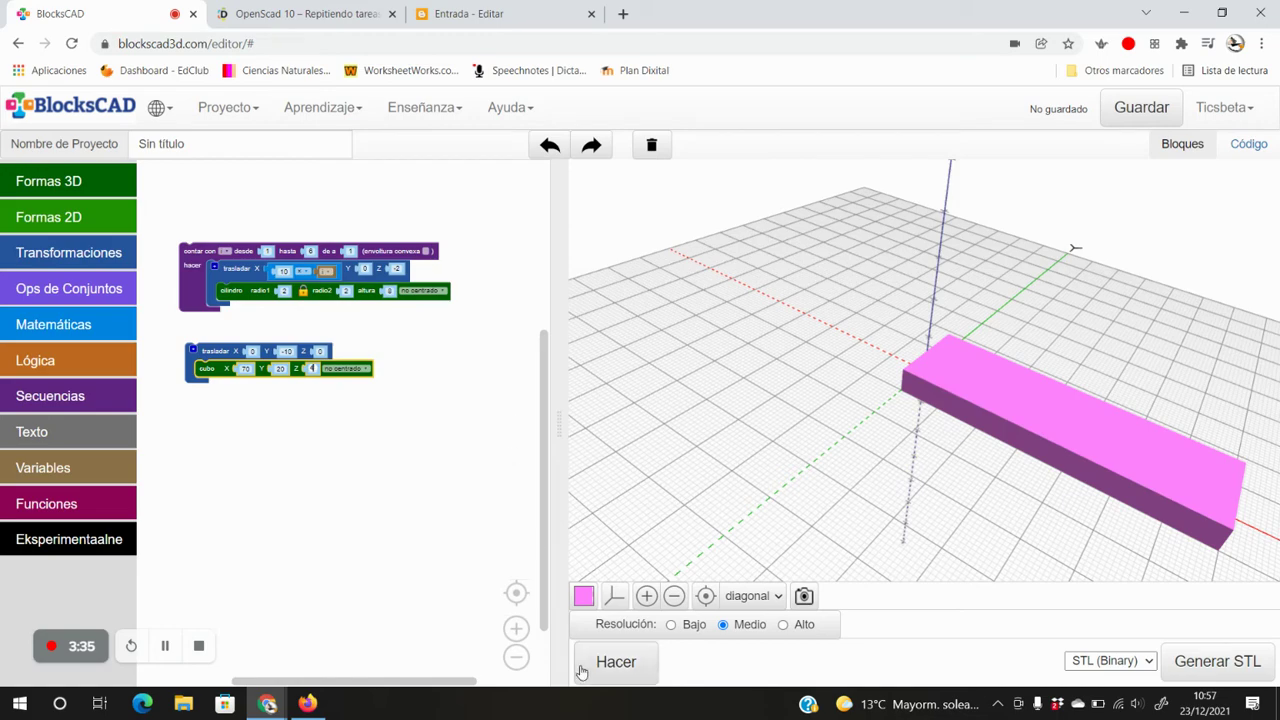
{"action": "left_click", "coordinate": [633, 670]}
{"action": "left_click_drag", "start_coordinate": [1180, 468], "coordinate": [884, 354]}
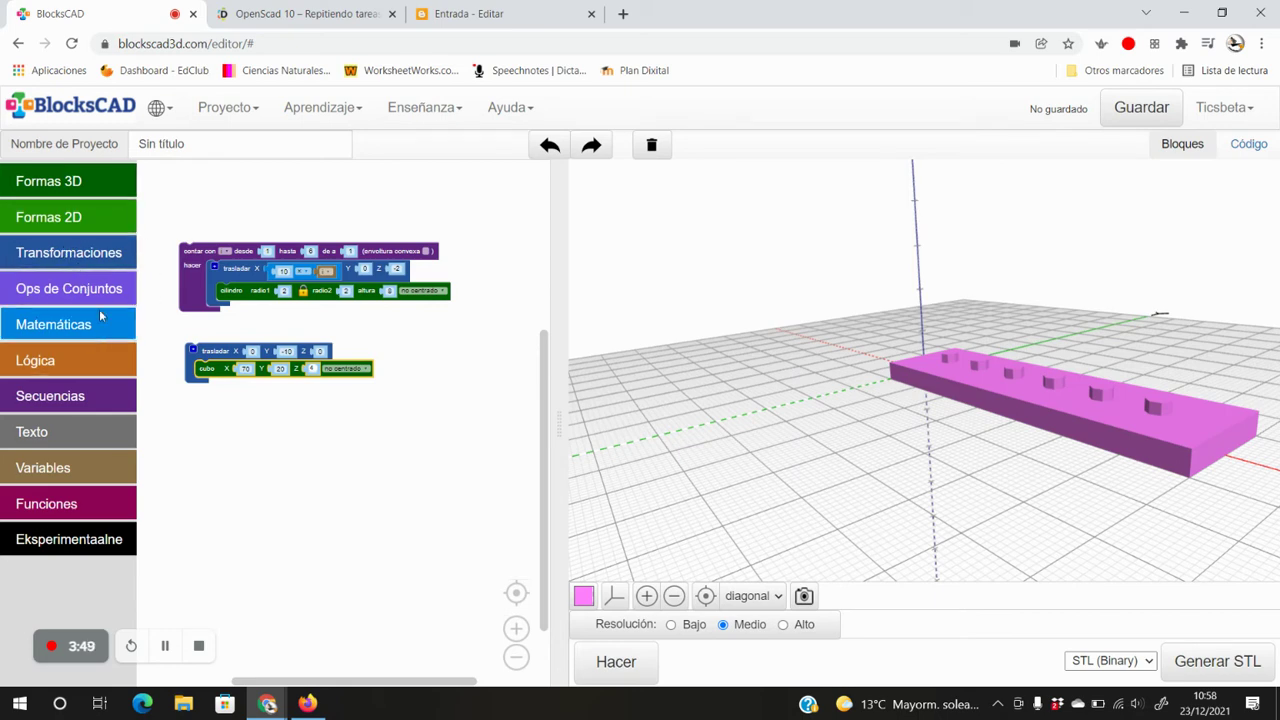
Wrap the translated cube in a color block with the default yellow and render the model.
{"action": "left_click", "coordinate": [98, 252]}
{"action": "left_click_drag", "start_coordinate": [172, 358], "coordinate": [207, 343]}
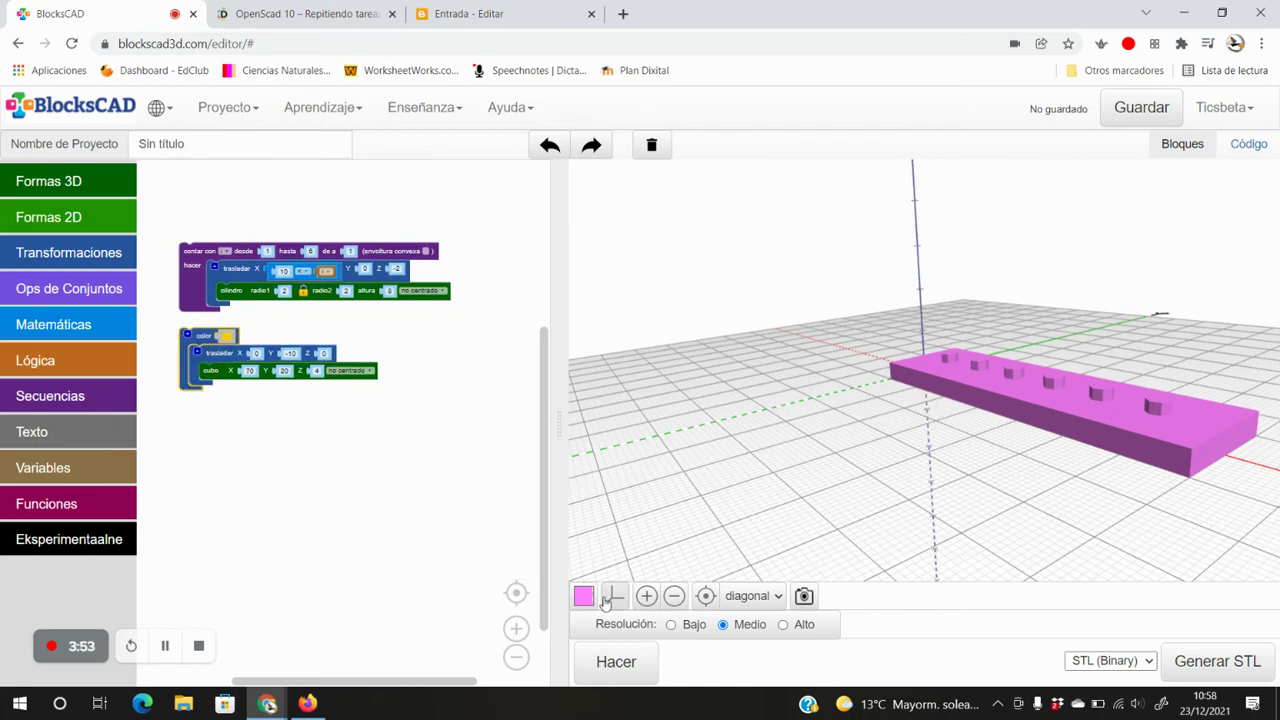
{"action": "left_click", "coordinate": [612, 662]}
{"action": "left_click_drag", "start_coordinate": [1016, 453], "coordinate": [849, 472]}
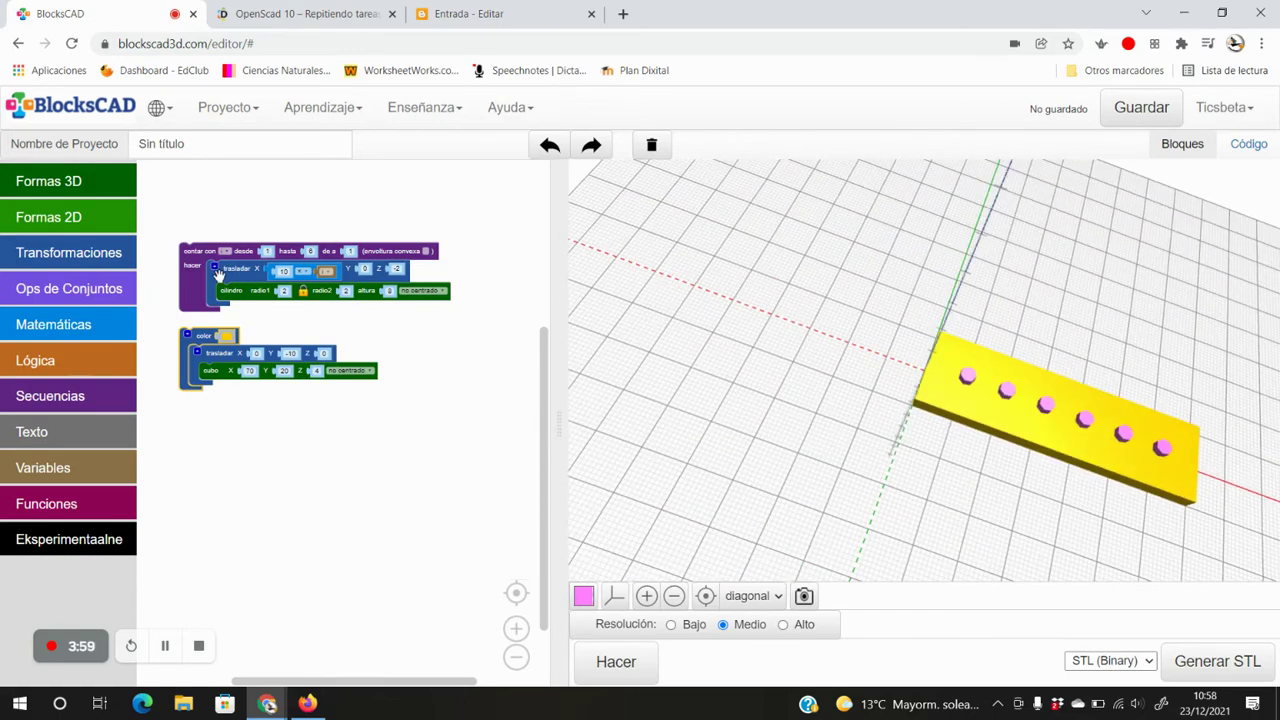
Subtract the cylinder loop from the yellow plate with a difference block and render the model.
{"action": "left_click", "coordinate": [65, 257]}
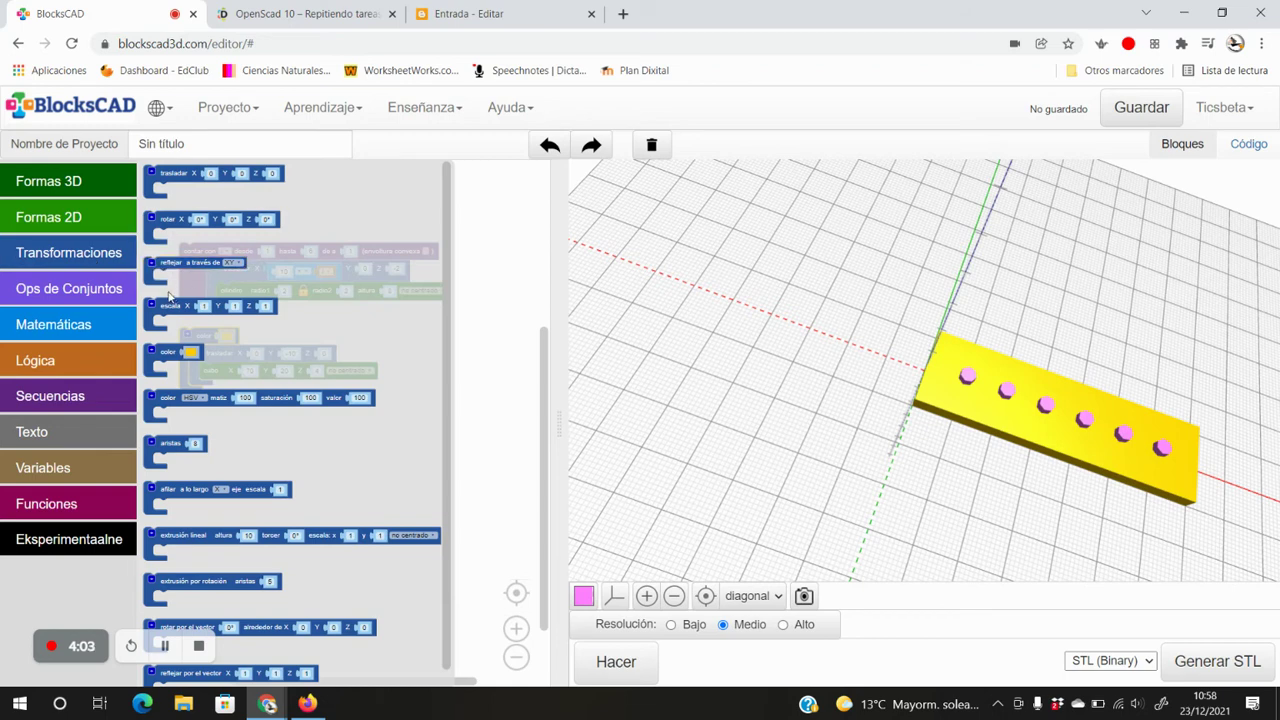
{"action": "left_click", "coordinate": [128, 305]}
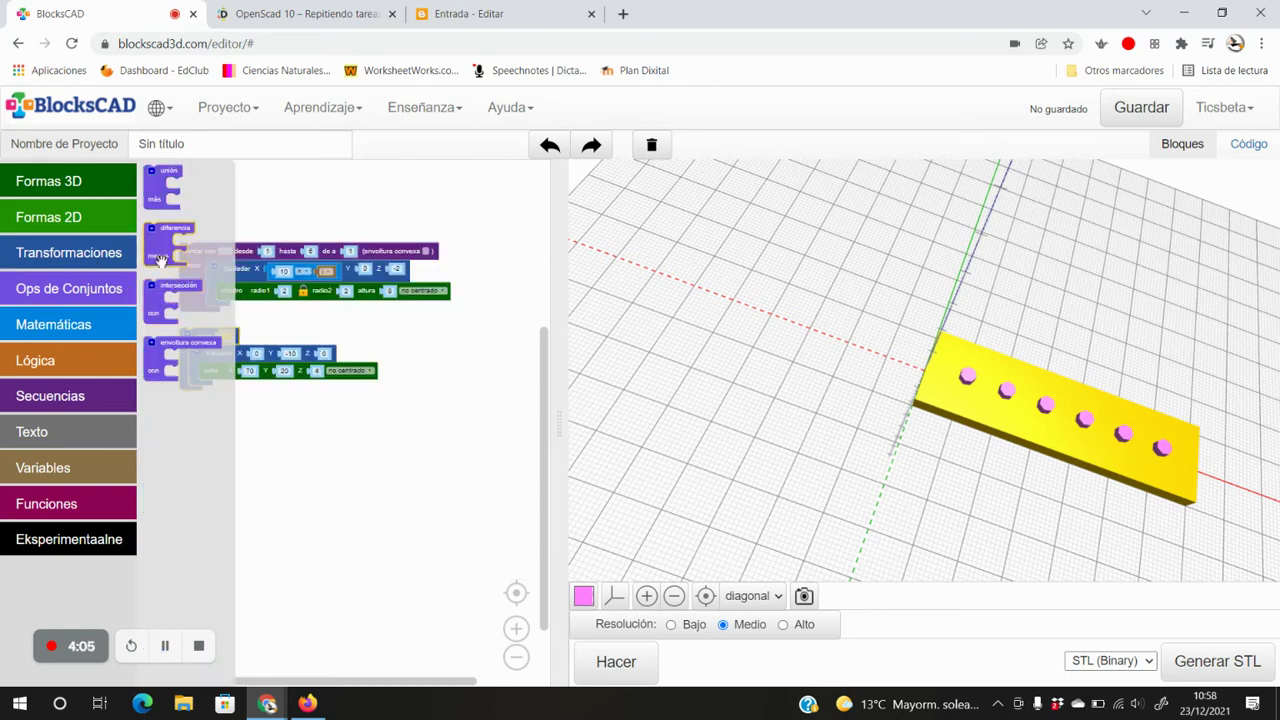
{"action": "left_click_drag", "start_coordinate": [163, 243], "coordinate": [405, 444]}
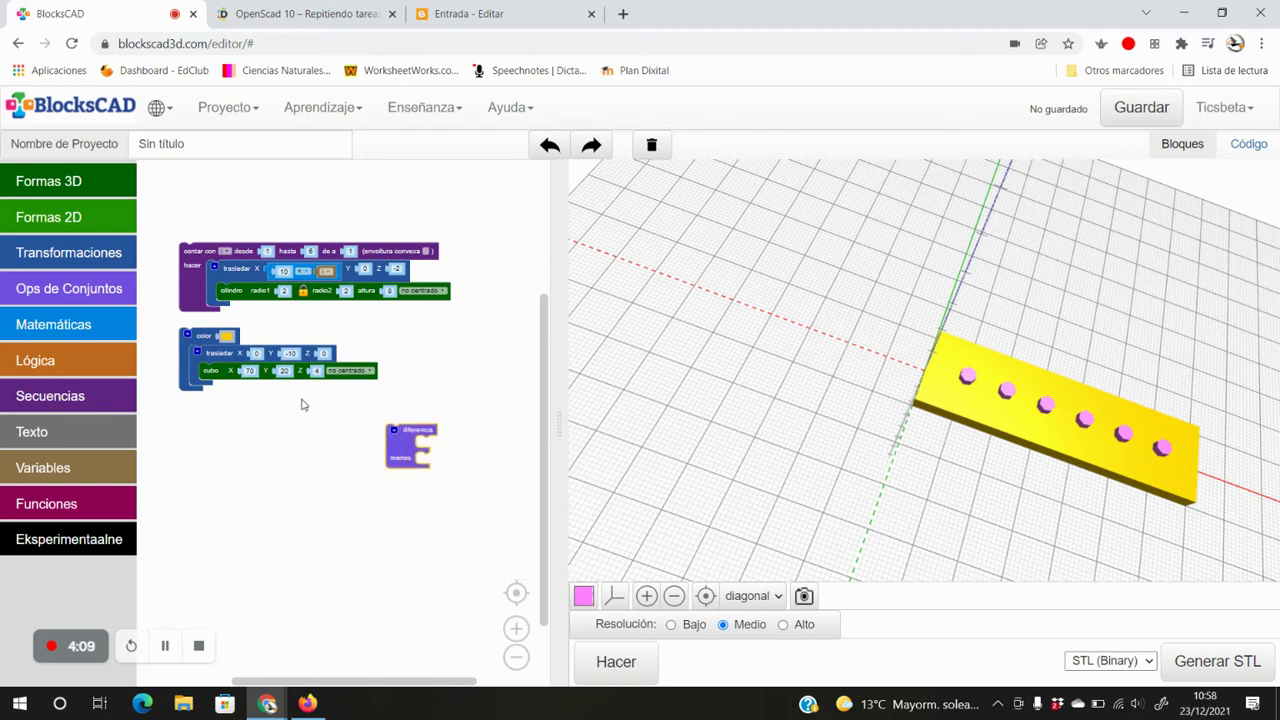
{"action": "left_click_drag", "start_coordinate": [209, 339], "coordinate": [202, 371]}
{"action": "left_click_drag", "start_coordinate": [188, 262], "coordinate": [233, 445]}
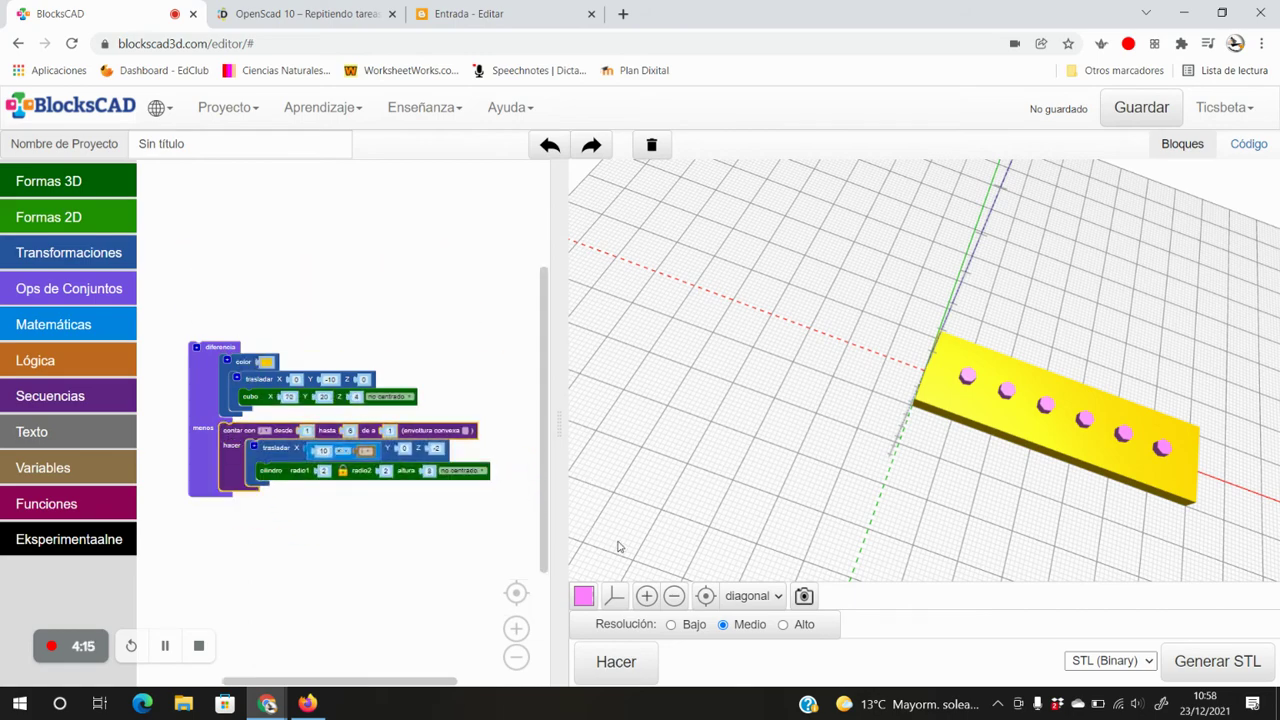
{"action": "left_click", "coordinate": [634, 671]}
{"action": "left_click_drag", "start_coordinate": [1014, 500], "coordinate": [1037, 262]}
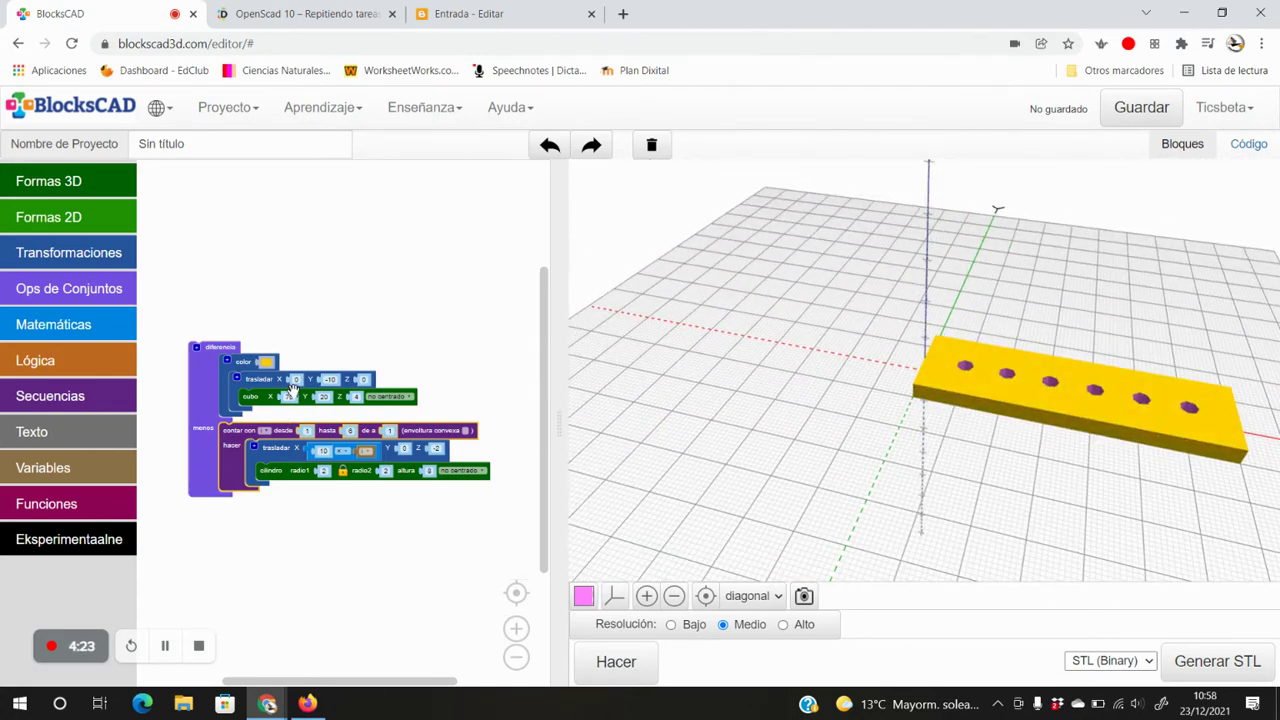
Set the cube's Y size to 10 and render the narrower plate.
{"action": "left_click", "coordinate": [287, 398]}
{"action": "left_click", "coordinate": [323, 397]}
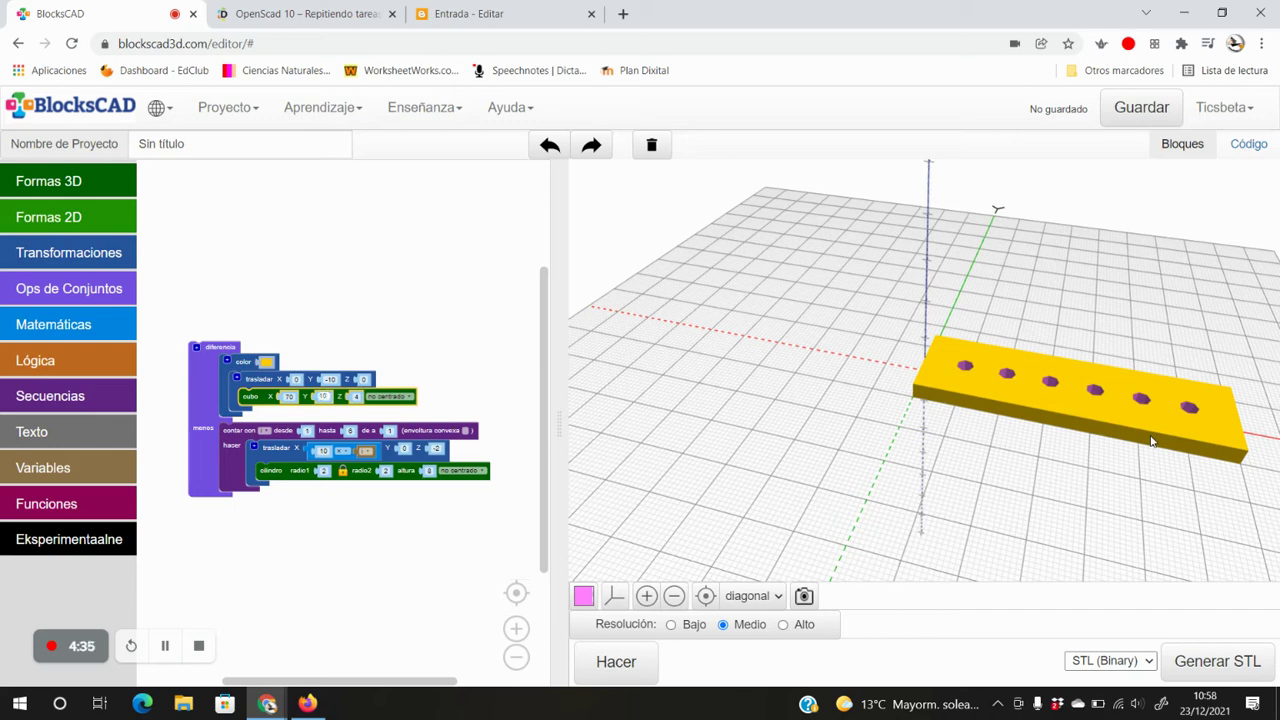
{"action": "left_click", "coordinate": [616, 662]}
Set the Y offset of the plate's translate block to -5 and render the model.
{"action": "left_click", "coordinate": [330, 379]}
{"action": "type", "text": "10"}
{"action": "key", "text": "BackSpace"}
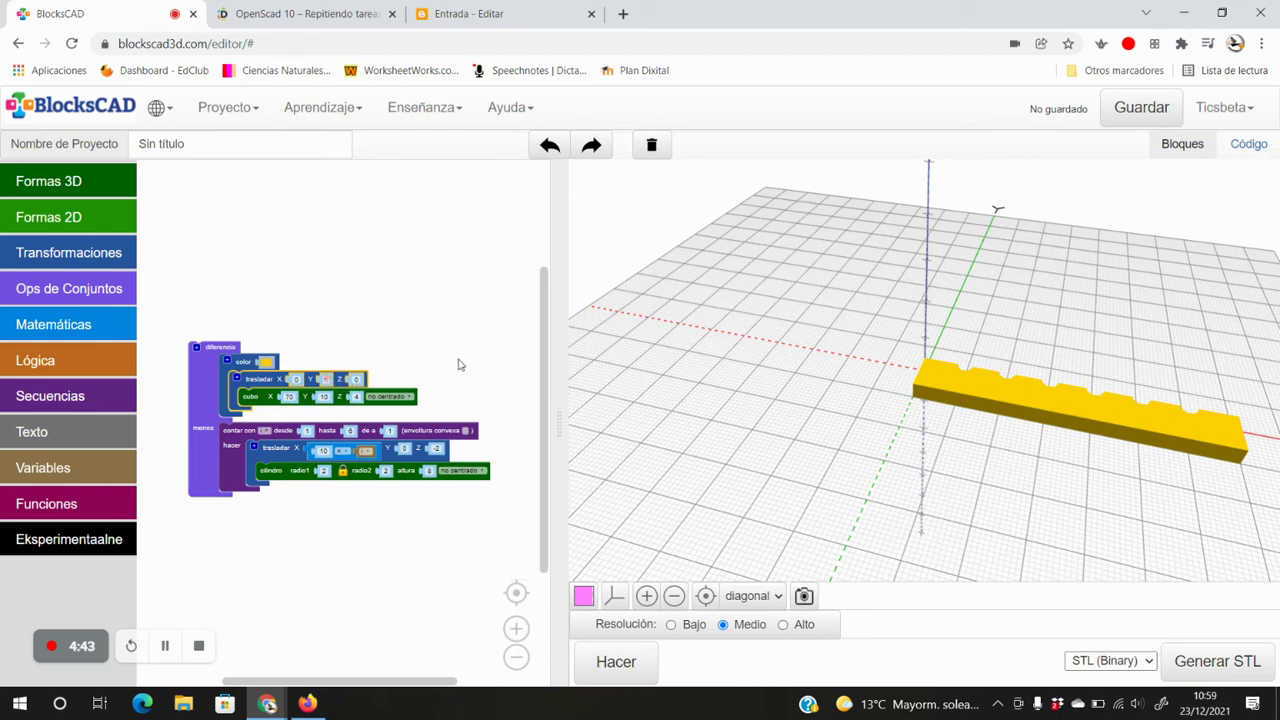
{"action": "type", "text": "5"}
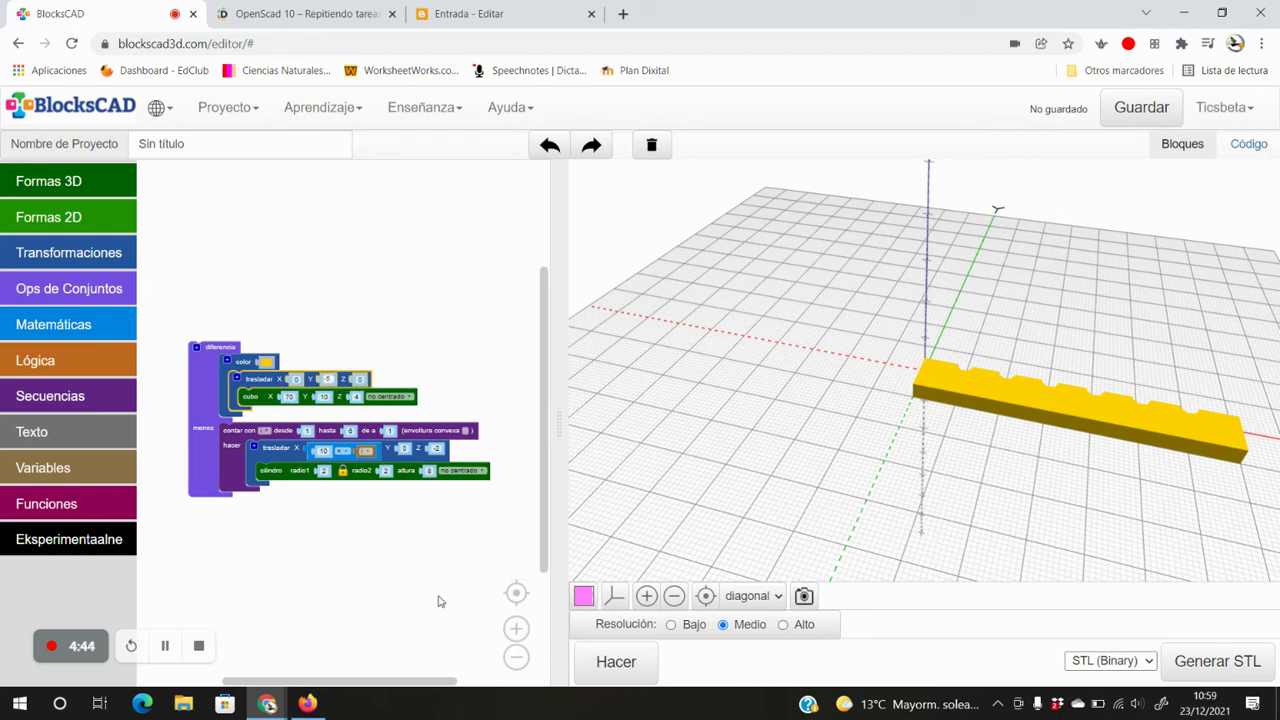
{"action": "left_click", "coordinate": [598, 662]}
{"action": "left_click_drag", "start_coordinate": [1095, 403], "coordinate": [1015, 552]}
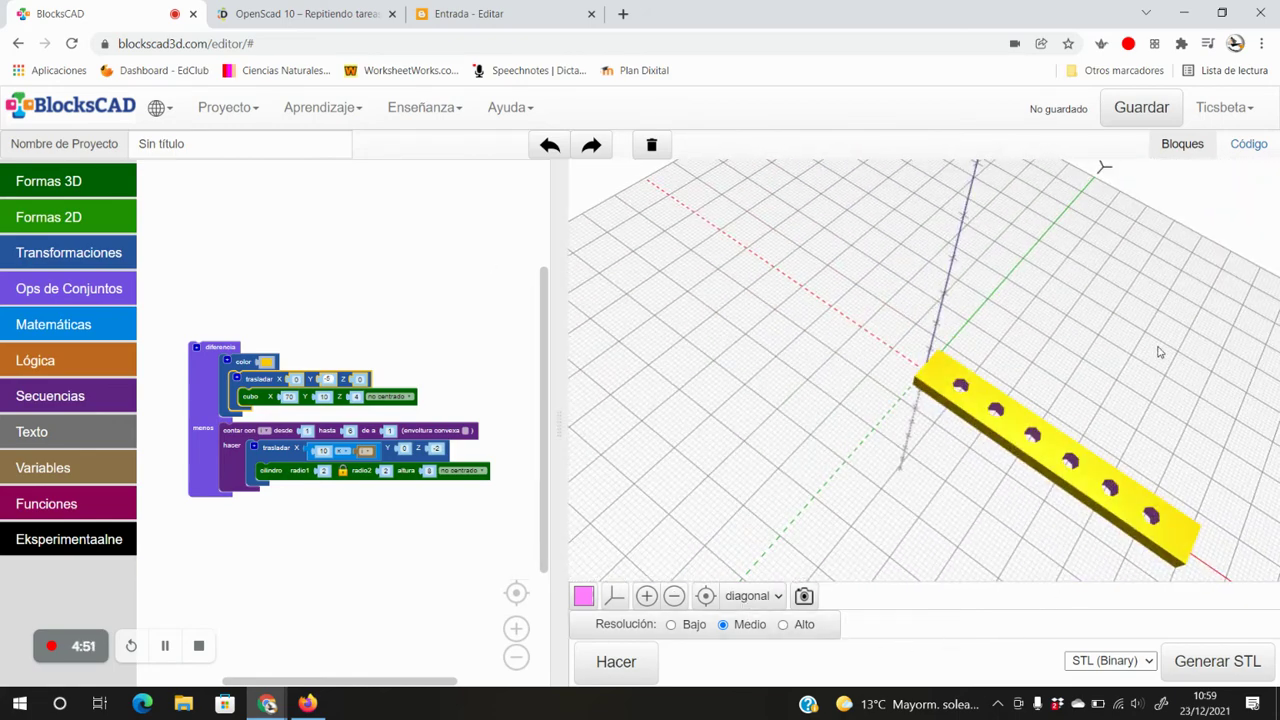
{"action": "left_click_drag", "start_coordinate": [941, 327], "coordinate": [827, 337]}
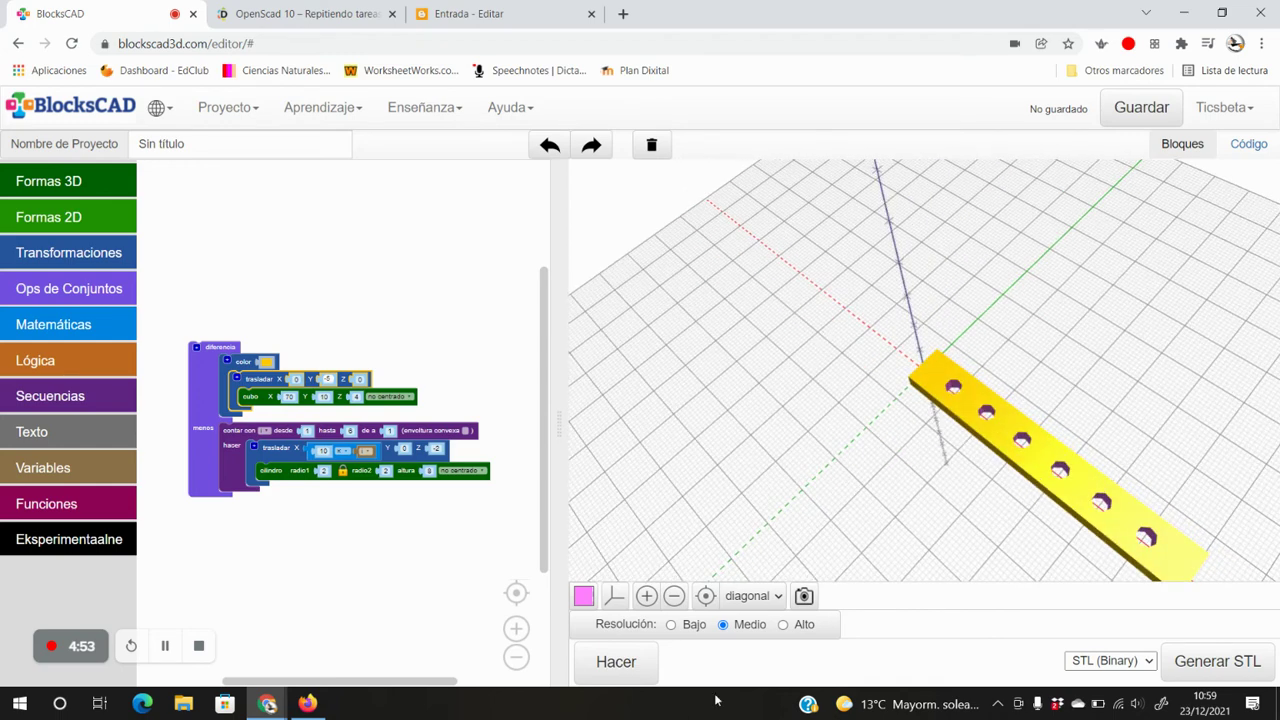
Render the perforated plate at high resolution (Alto).
{"action": "left_click", "coordinate": [783, 625]}
{"action": "left_click_drag", "start_coordinate": [726, 240], "coordinate": [734, 297]}
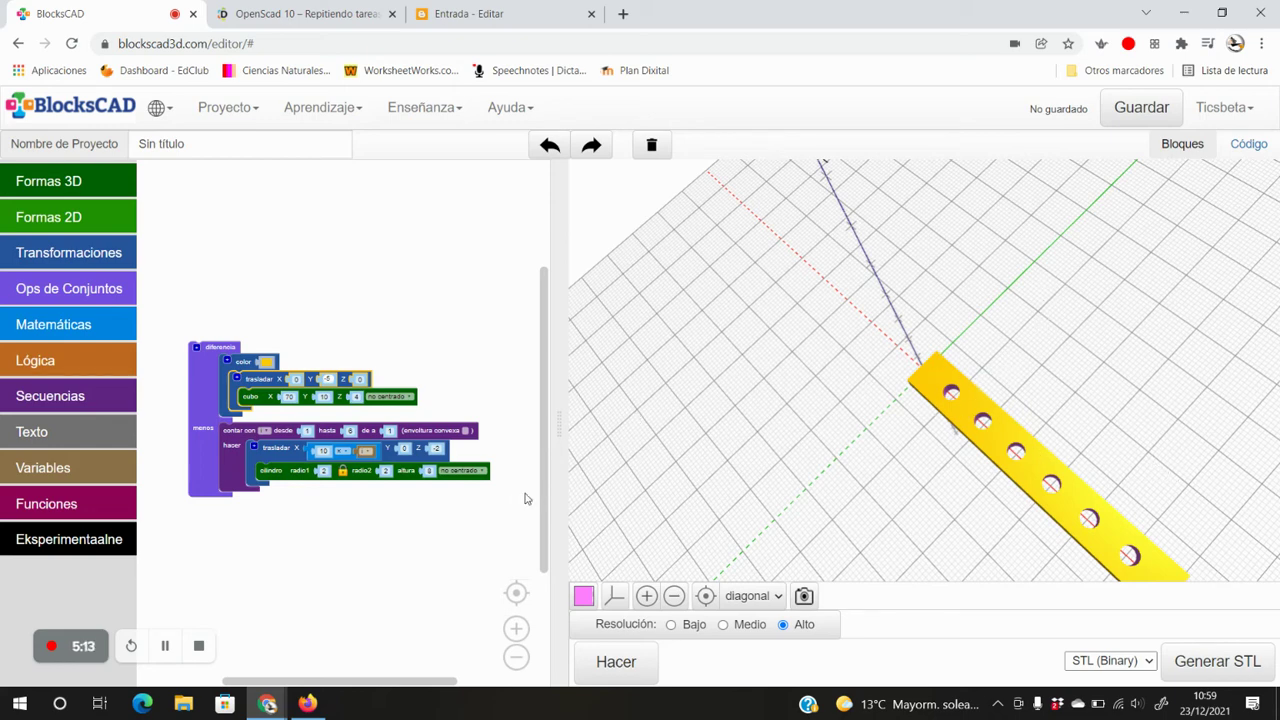
{"action": "scroll", "coordinate": [729, 443], "scroll_direction": "down", "scroll_amount": 1}
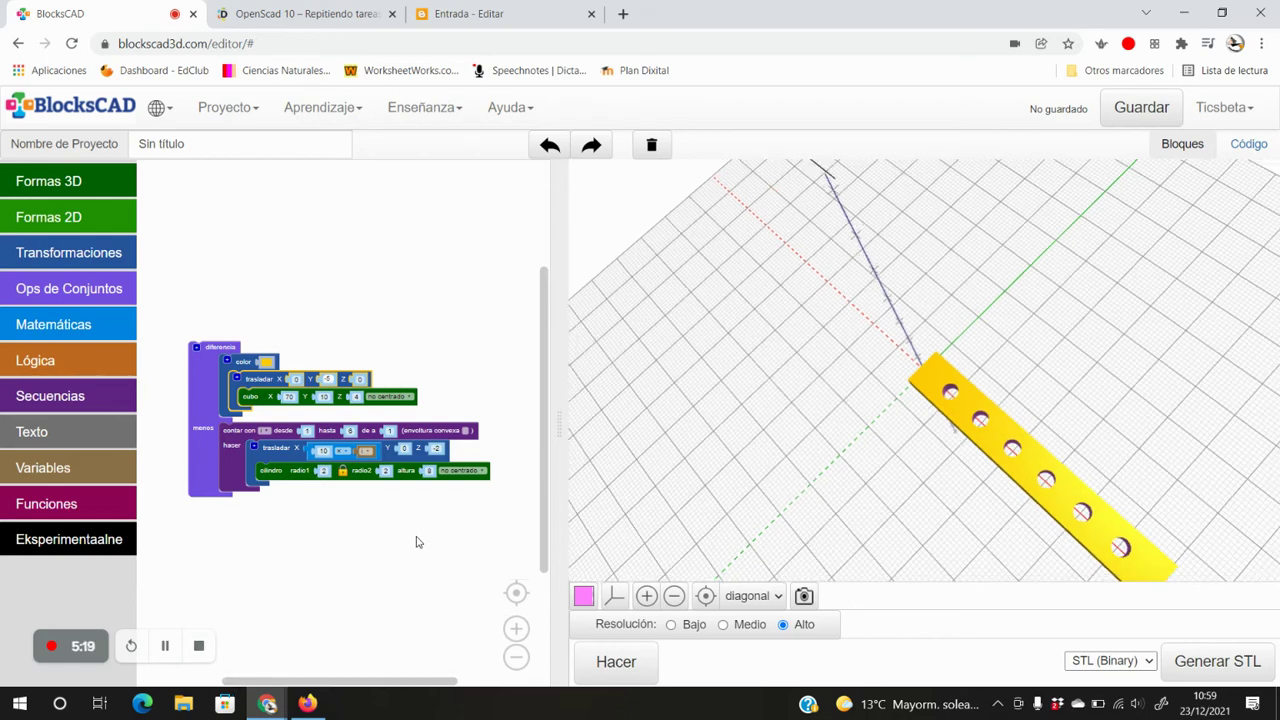
Add a second counting loop block with variable j, counting from 1 to 10, above the difference block.
{"action": "left_click", "coordinate": [14, 404]}
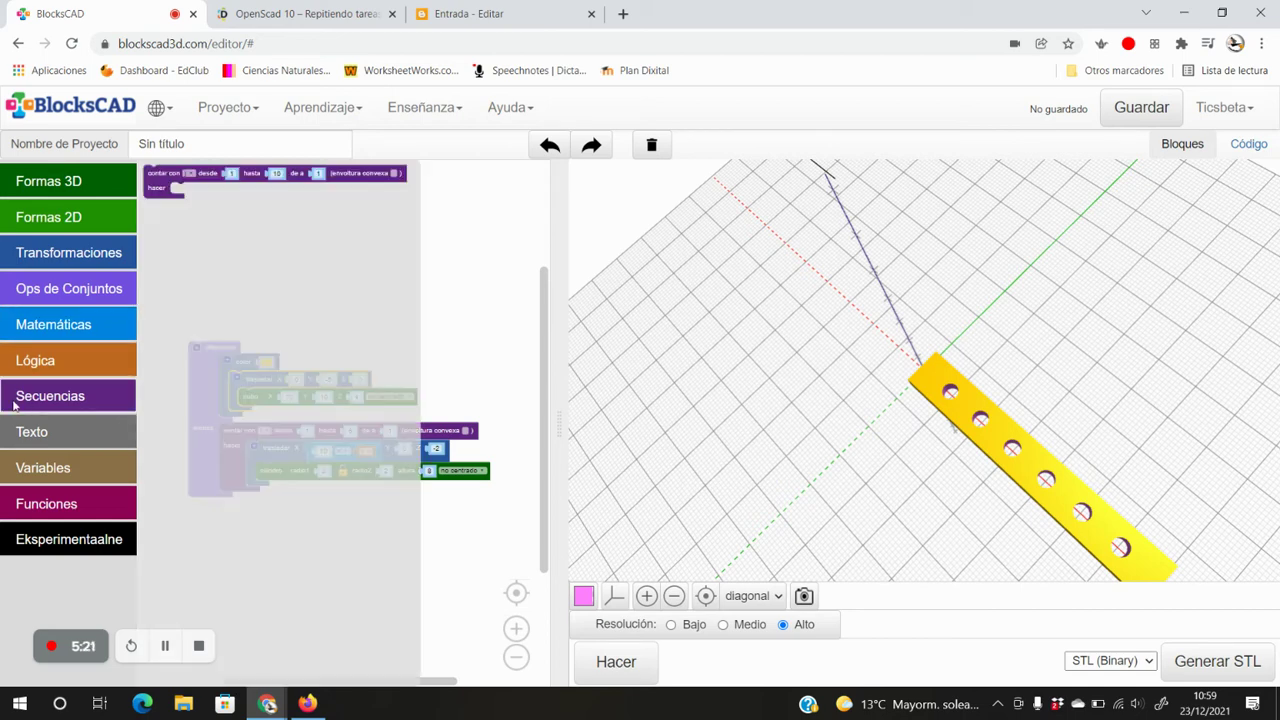
{"action": "left_click_drag", "start_coordinate": [159, 185], "coordinate": [214, 260]}
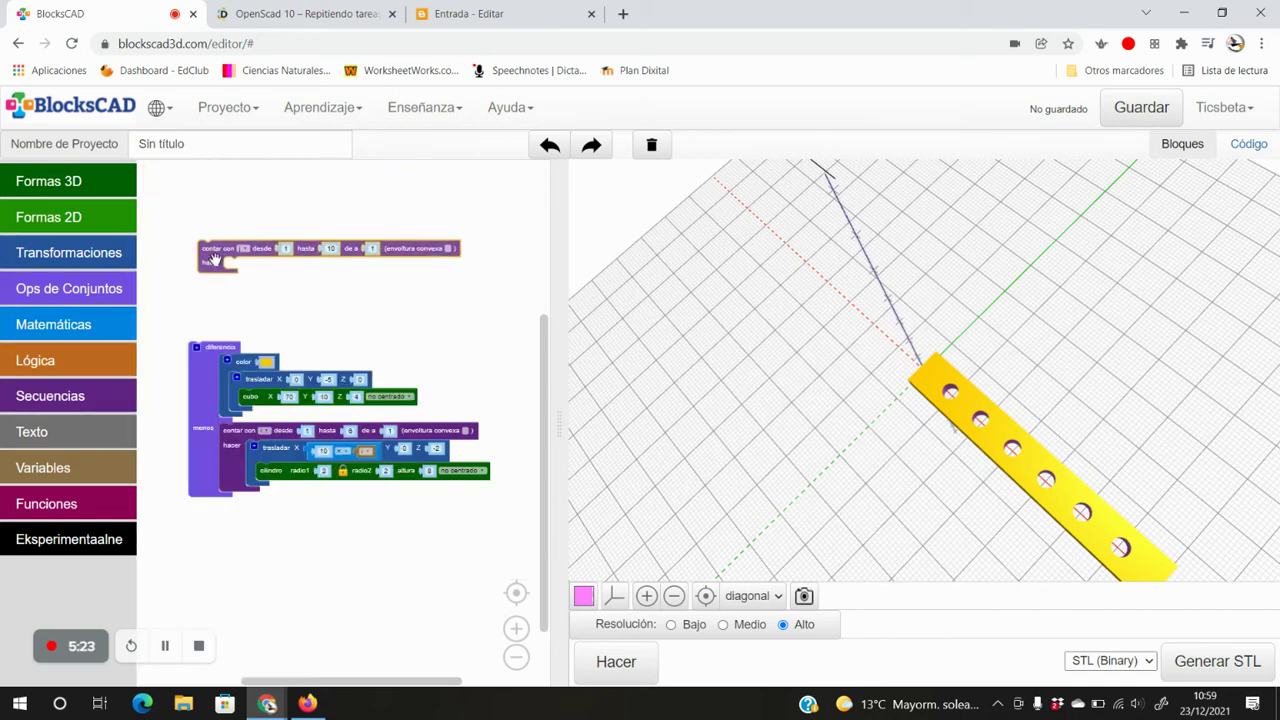
{"action": "left_click_drag", "start_coordinate": [212, 366], "coordinate": [256, 362]}
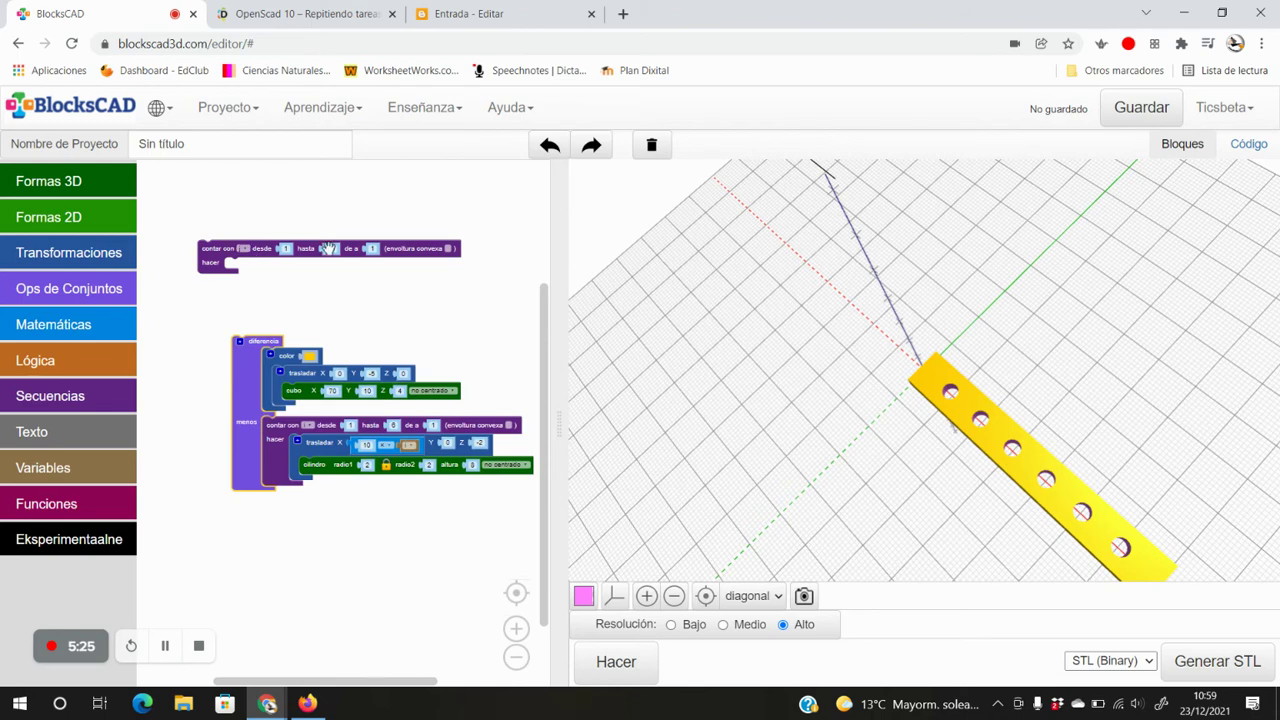
{"action": "left_click", "coordinate": [287, 248]}
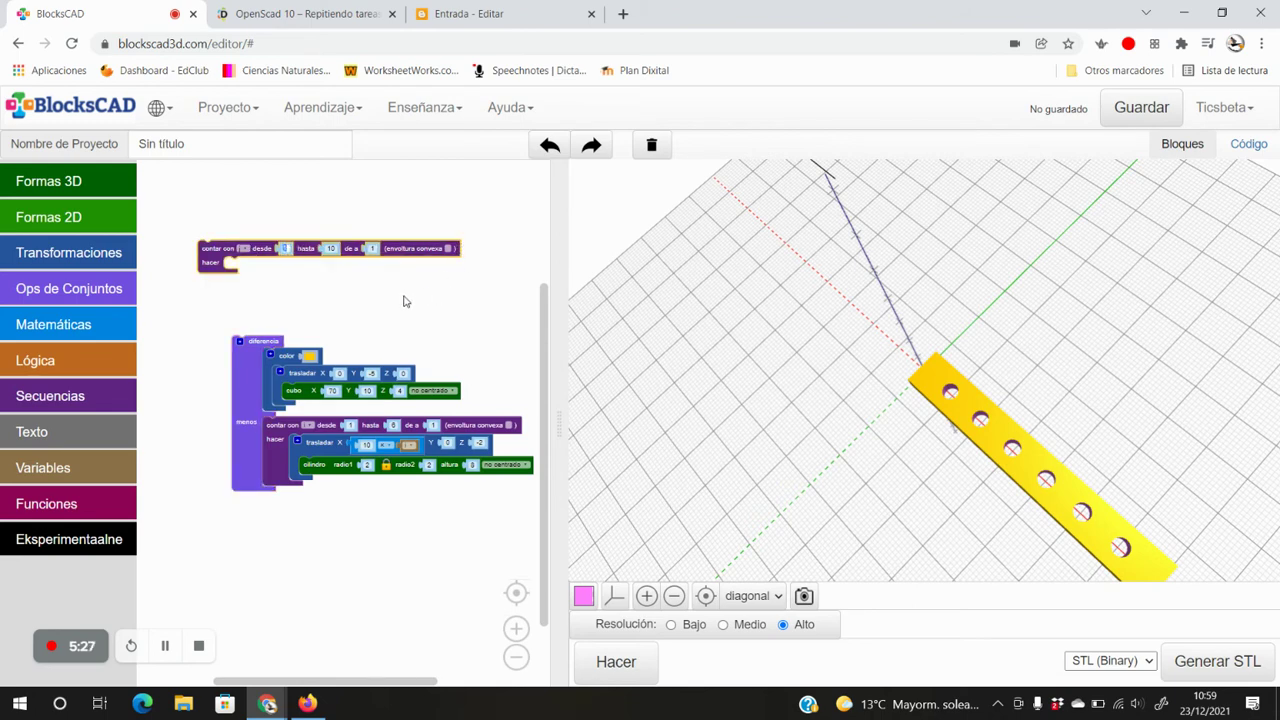
{"action": "left_click_drag", "start_coordinate": [405, 301], "coordinate": [403, 304]}
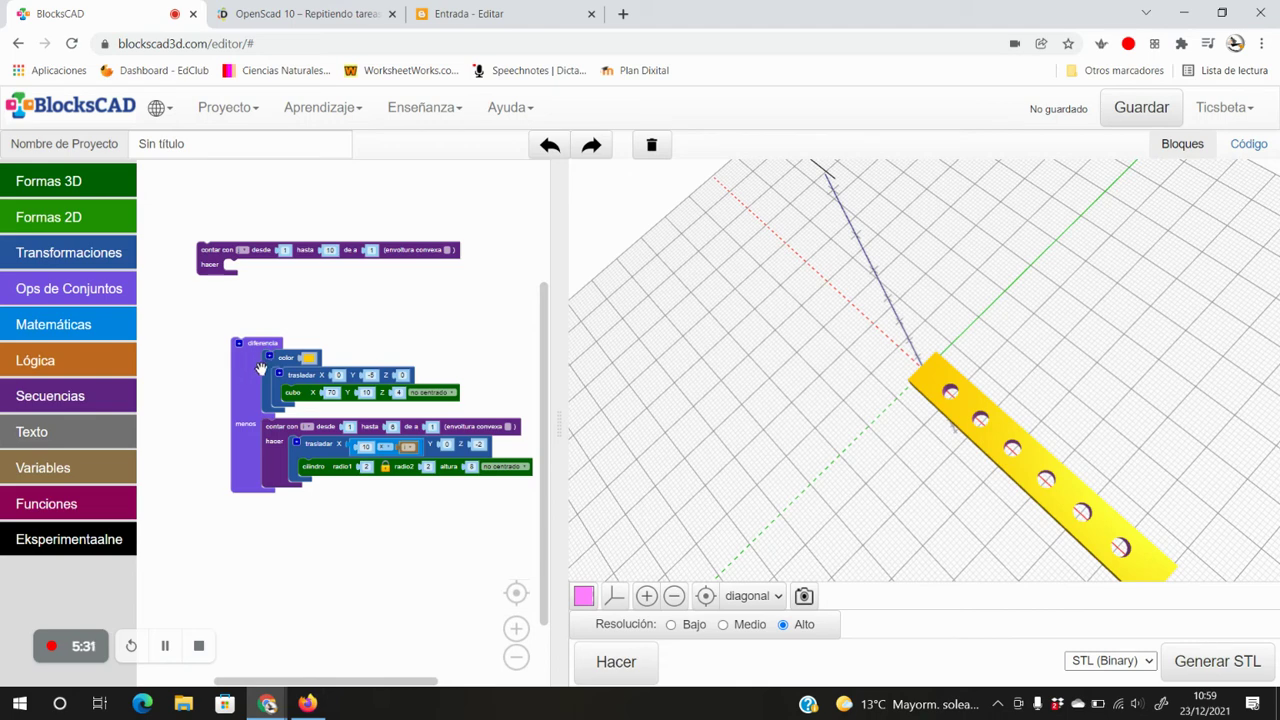
Build the expression j + 1 from an arithmetic block and the variable j in an empty part of the workspace.
{"action": "left_click", "coordinate": [331, 395]}
{"action": "key", "text": "Return"}
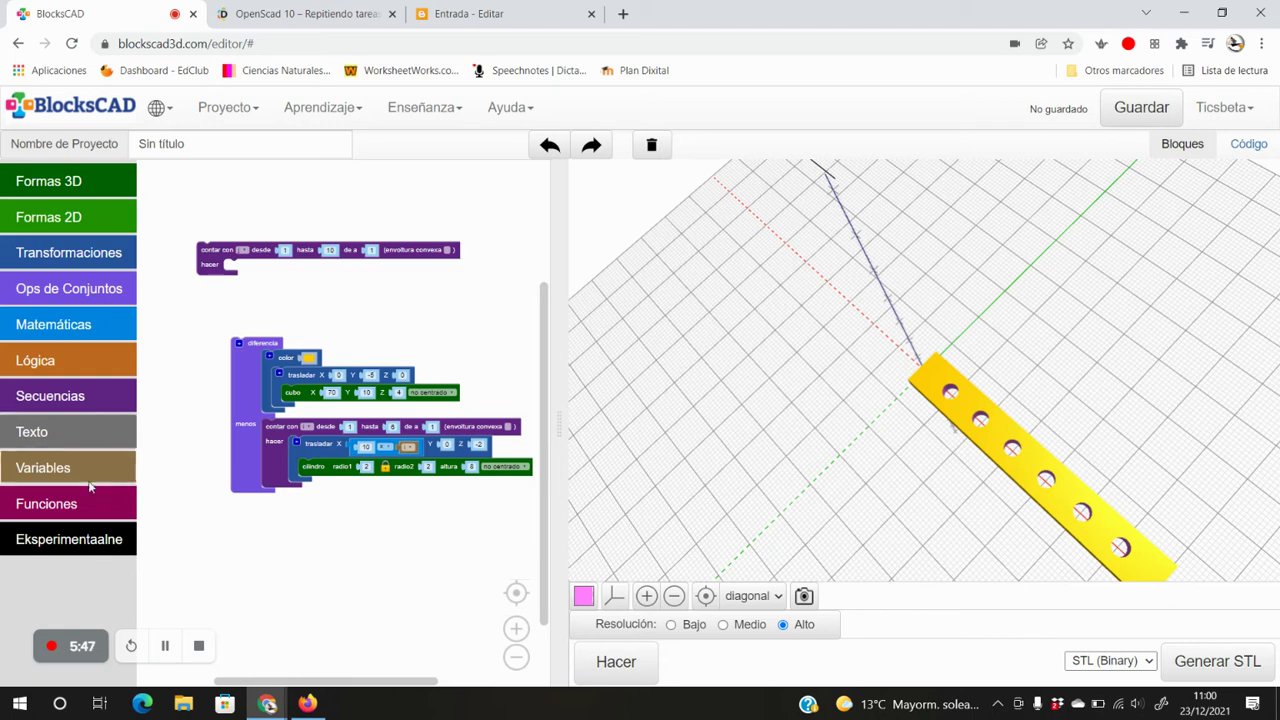
{"action": "left_click", "coordinate": [74, 326]}
{"action": "left_click_drag", "start_coordinate": [180, 224], "coordinate": [353, 322]}
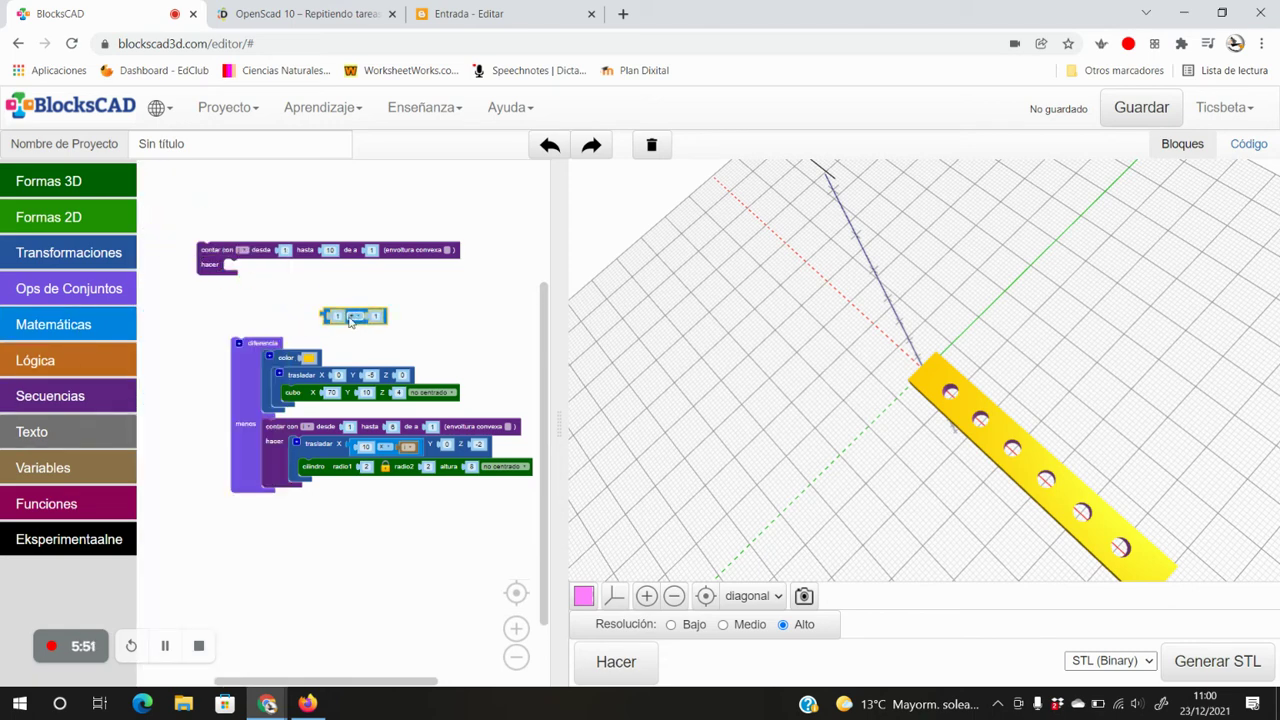
{"action": "left_click", "coordinate": [106, 478]}
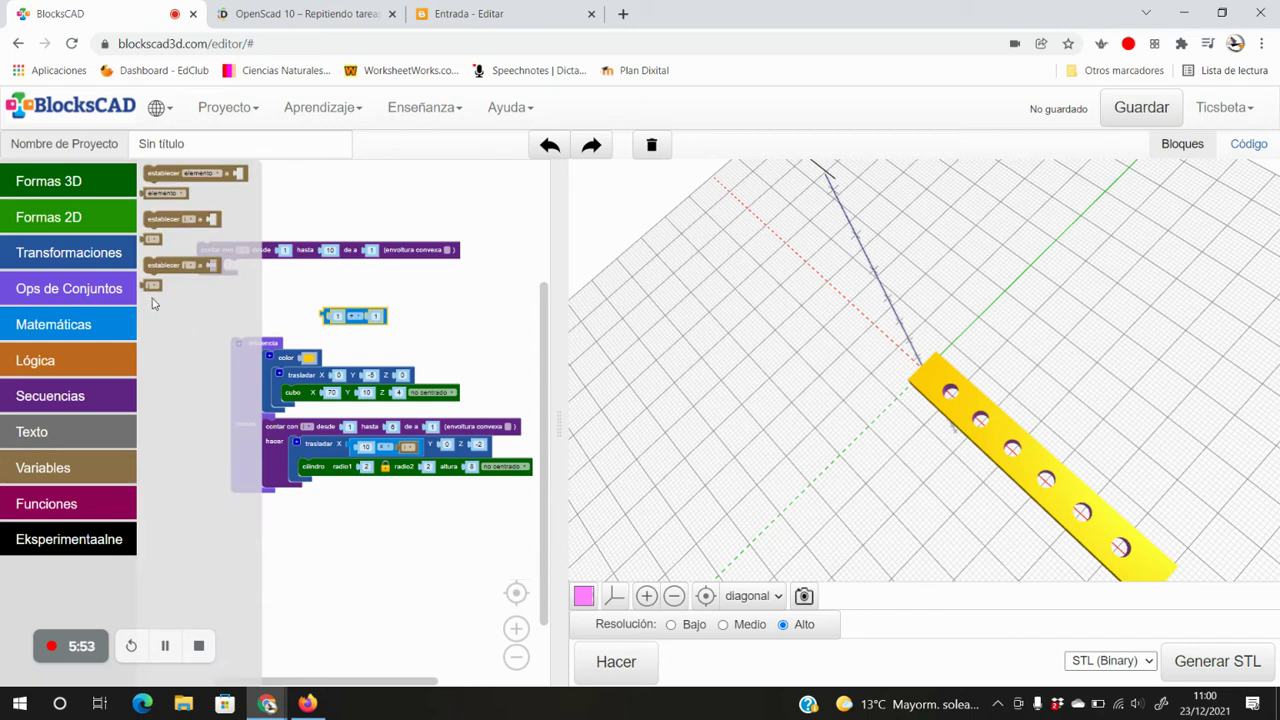
{"action": "left_click_drag", "start_coordinate": [151, 287], "coordinate": [337, 321]}
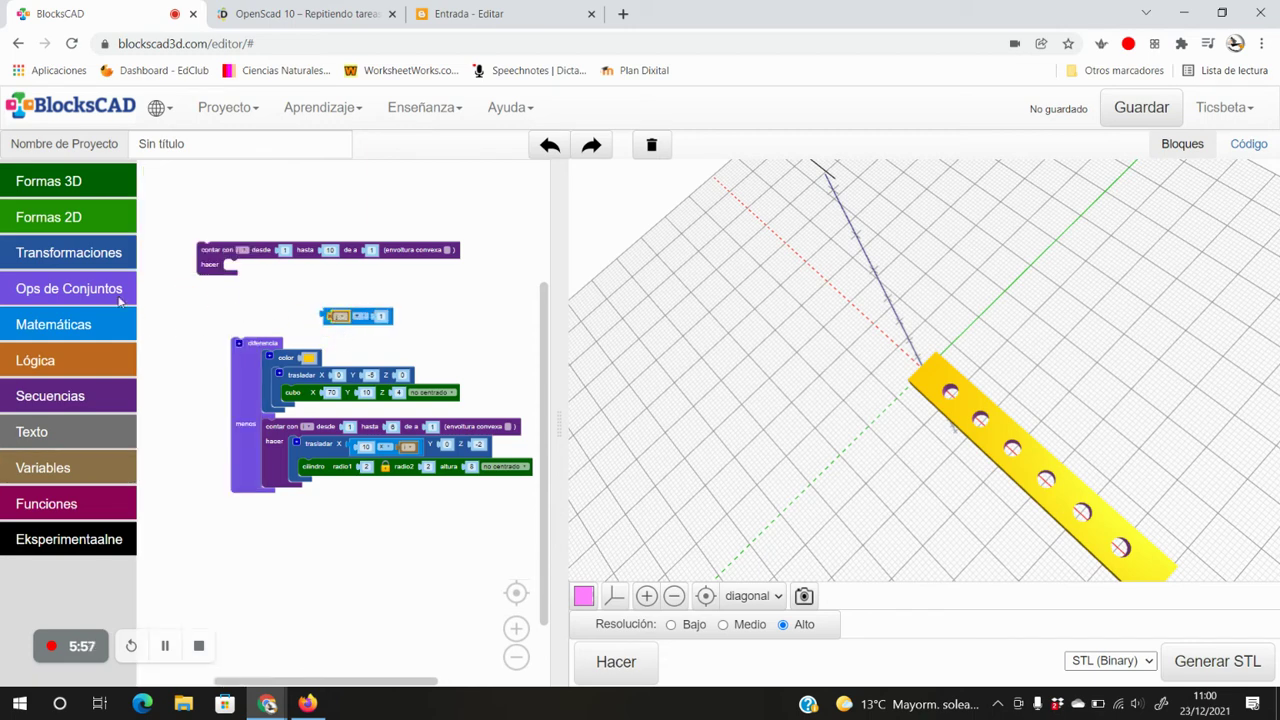
Multiply the j + 1 expression by 10 and use the result as the cube's X size.
{"action": "left_click", "coordinate": [117, 326]}
{"action": "left_click_drag", "start_coordinate": [180, 218], "coordinate": [352, 292]}
{"action": "left_click", "coordinate": [390, 281]}
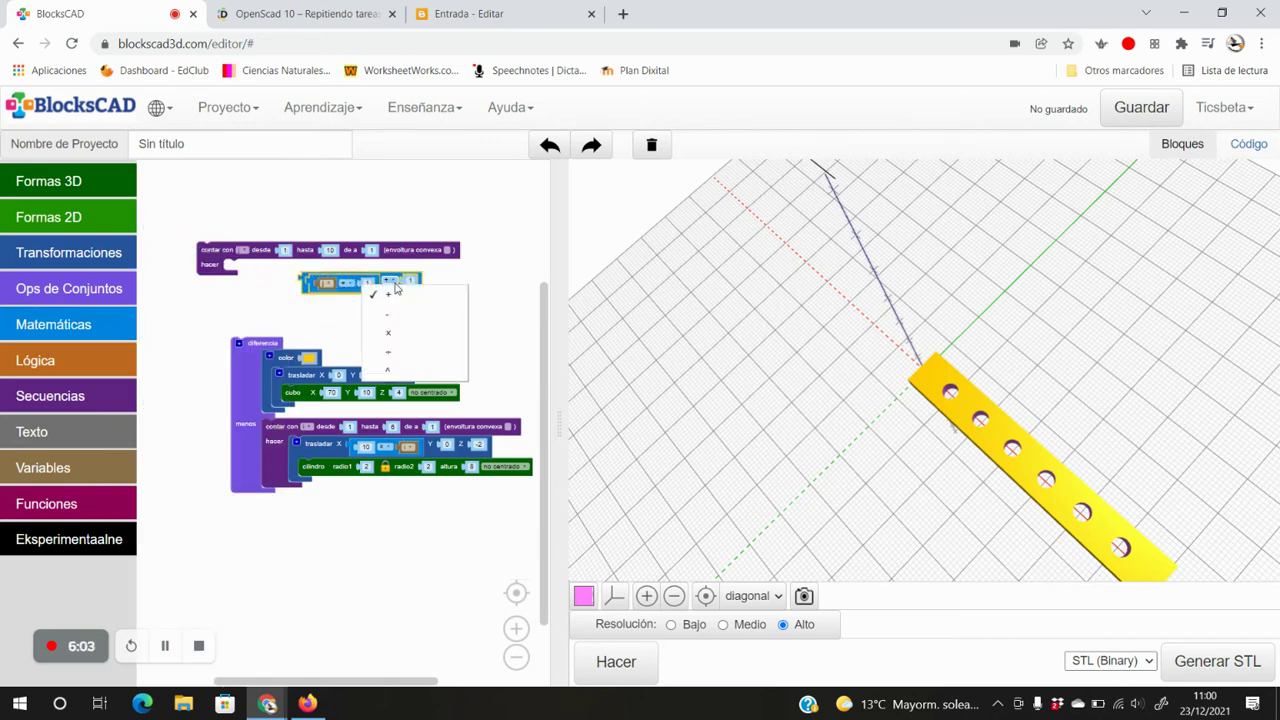
{"action": "left_click", "coordinate": [410, 335]}
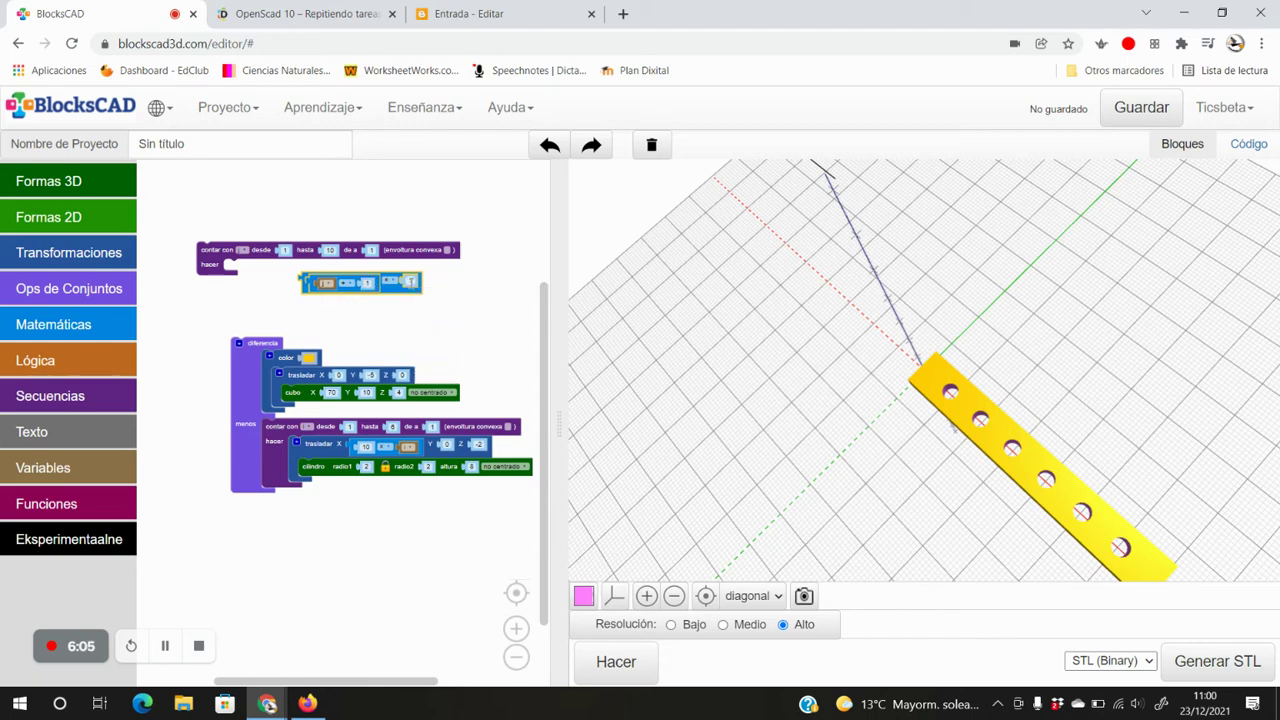
{"action": "type", "text": "5"}
{"action": "left_click_drag", "start_coordinate": [380, 291], "coordinate": [414, 406]}
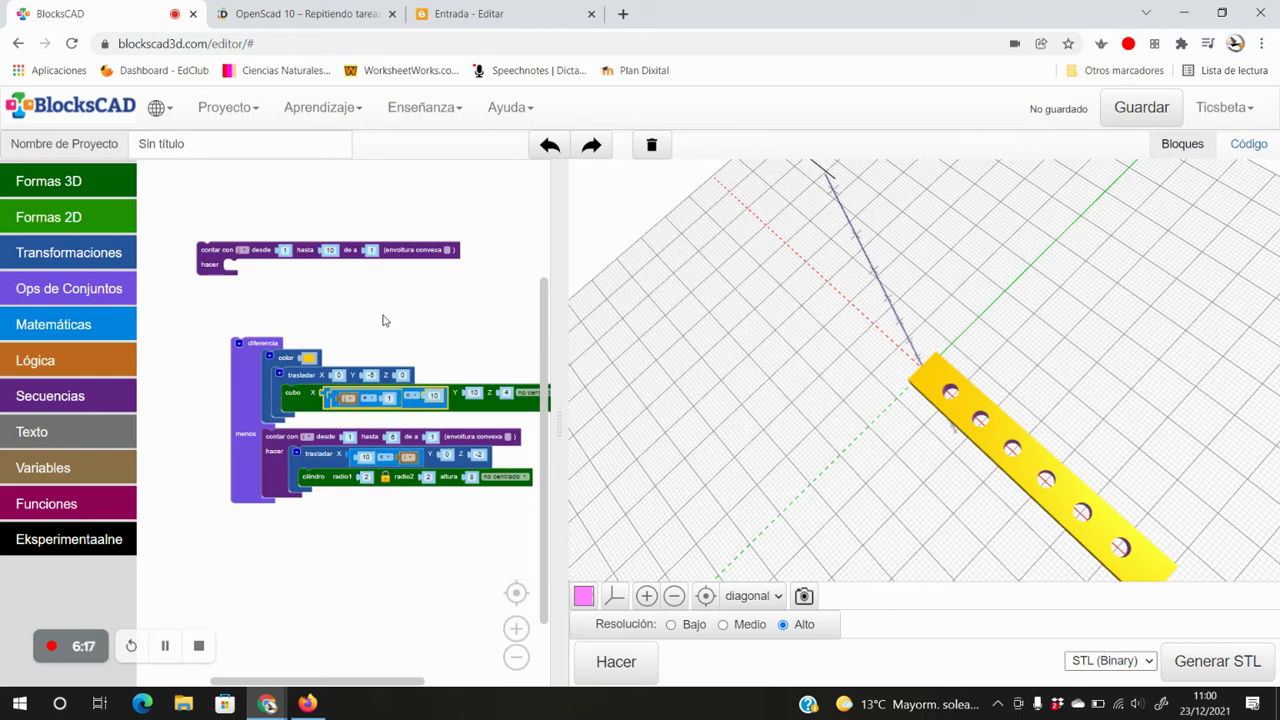
Replace the upper limit of the cylinder loop with the variable j.
{"action": "left_click_drag", "start_coordinate": [245, 363], "coordinate": [204, 352]}
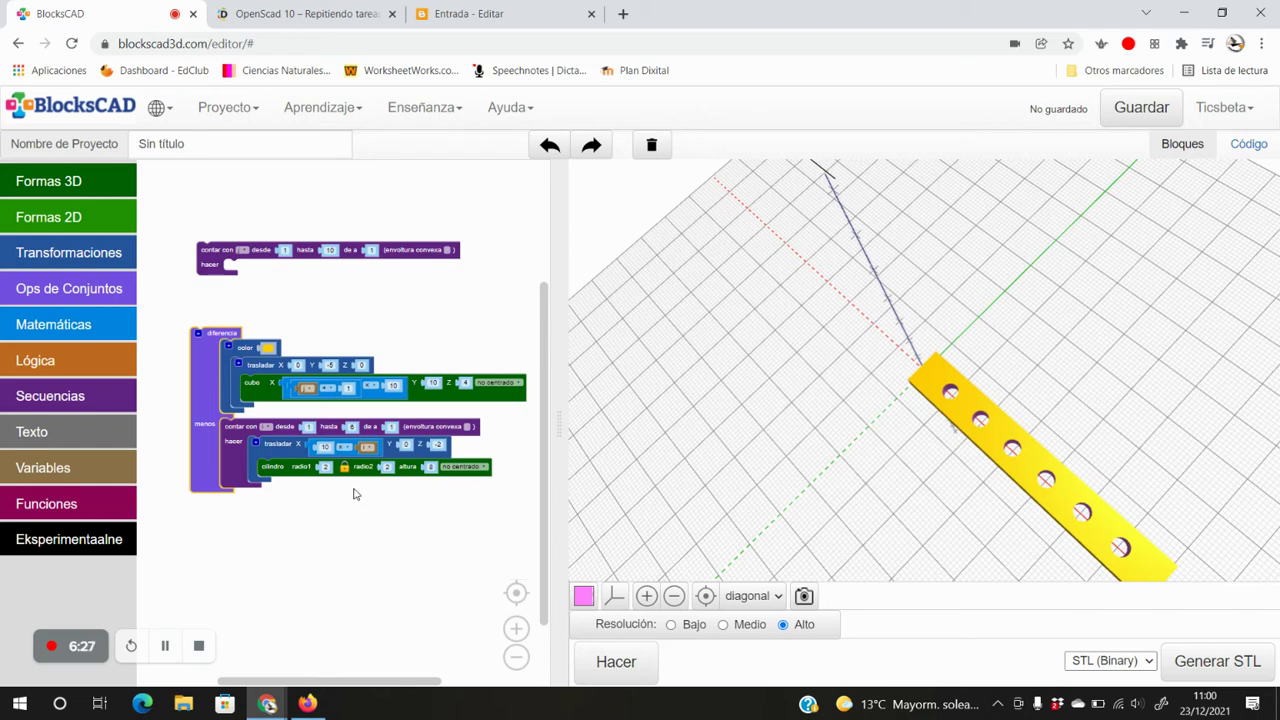
{"action": "left_click", "coordinate": [101, 476]}
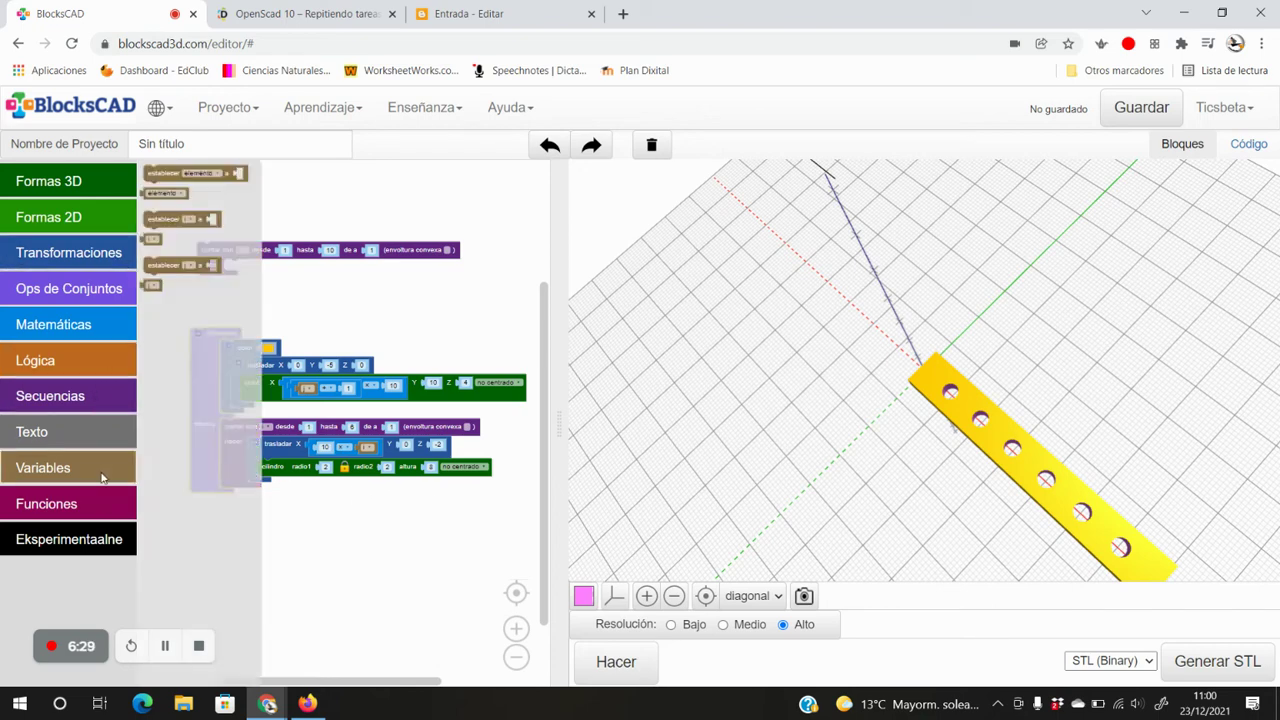
{"action": "left_click", "coordinate": [150, 284]}
{"action": "left_click_drag", "start_coordinate": [150, 284], "coordinate": [357, 430]}
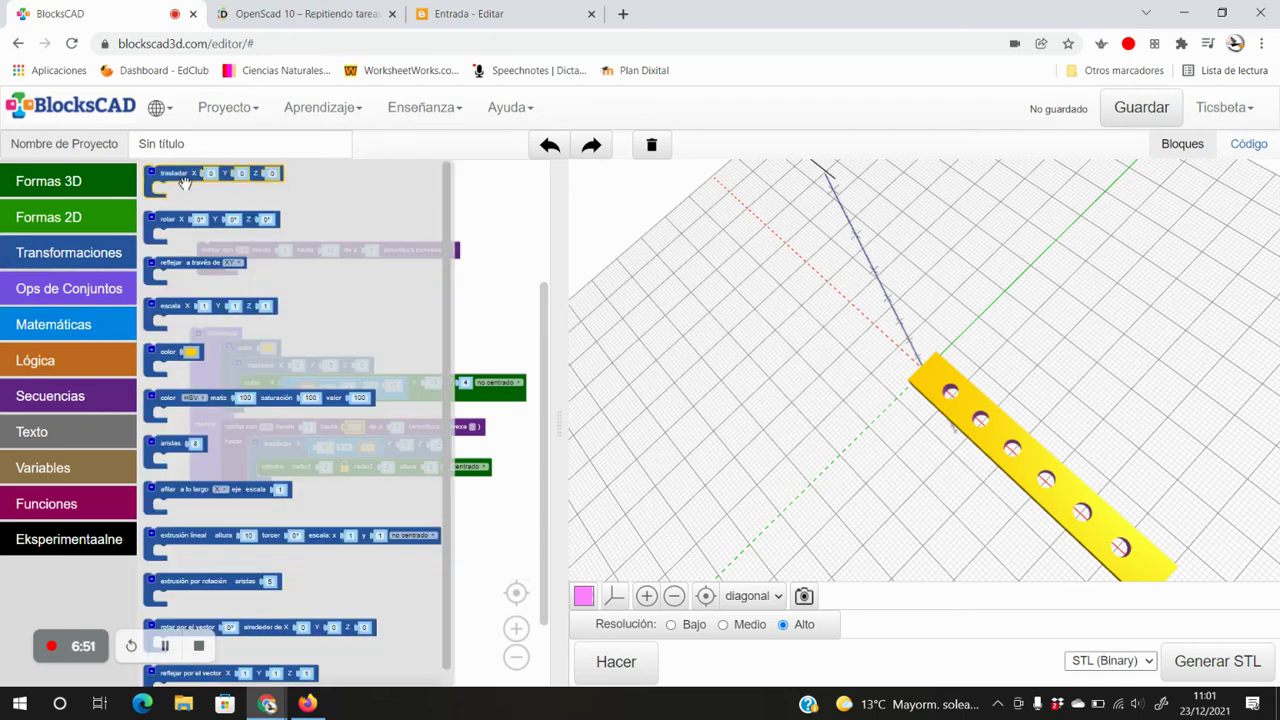
Wrap the difference block in a translate block and put a multiplication expression in its Y offset.
{"action": "left_click_drag", "start_coordinate": [186, 178], "coordinate": [208, 351]}
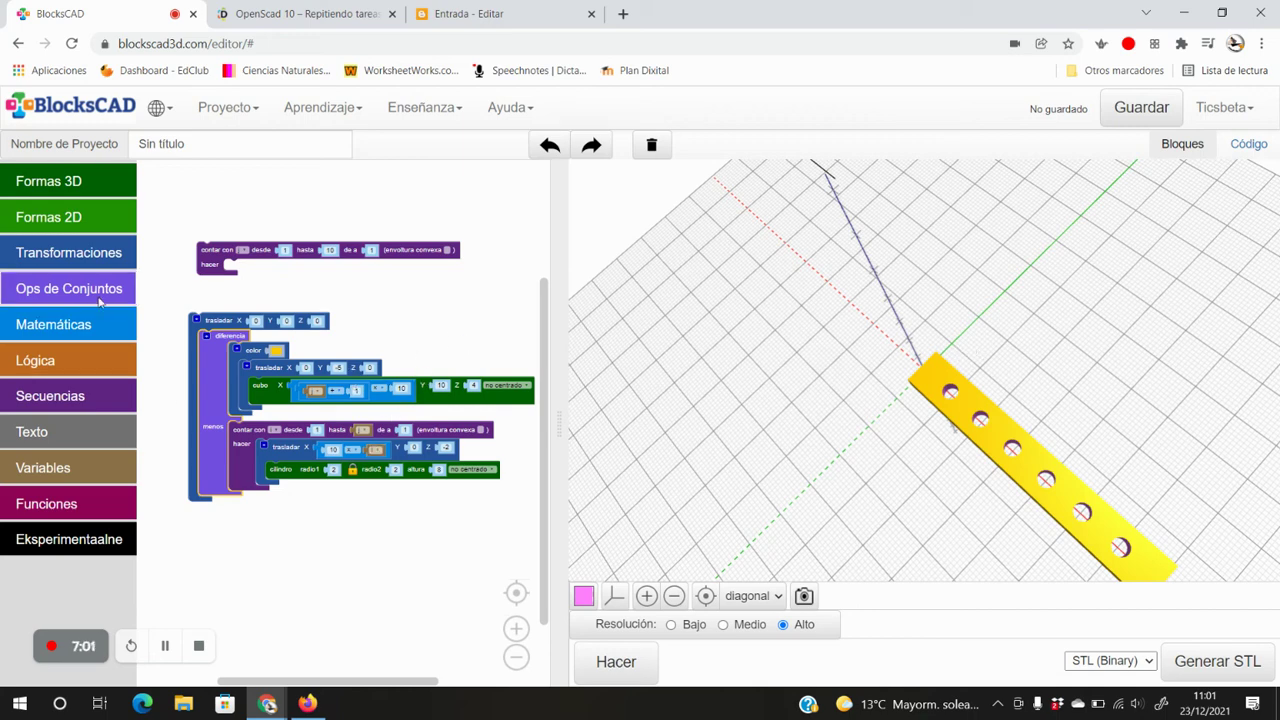
{"action": "left_click", "coordinate": [66, 249]}
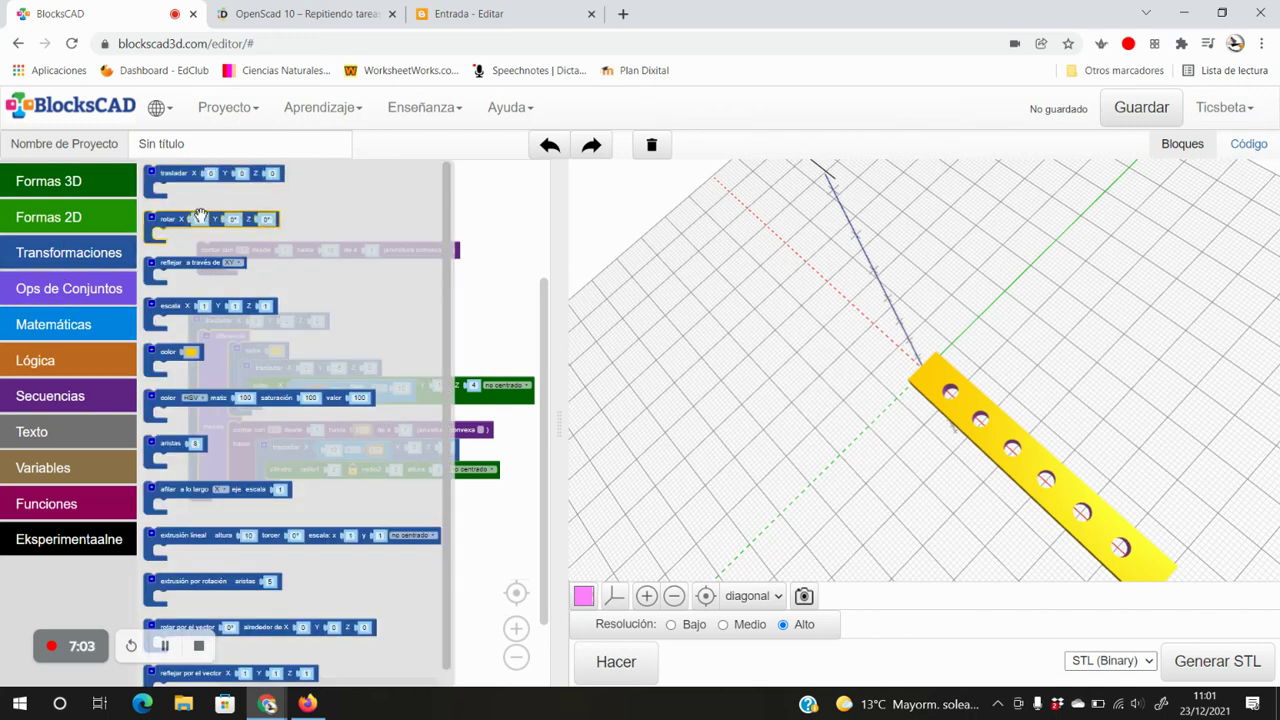
{"action": "left_click", "coordinate": [86, 330]}
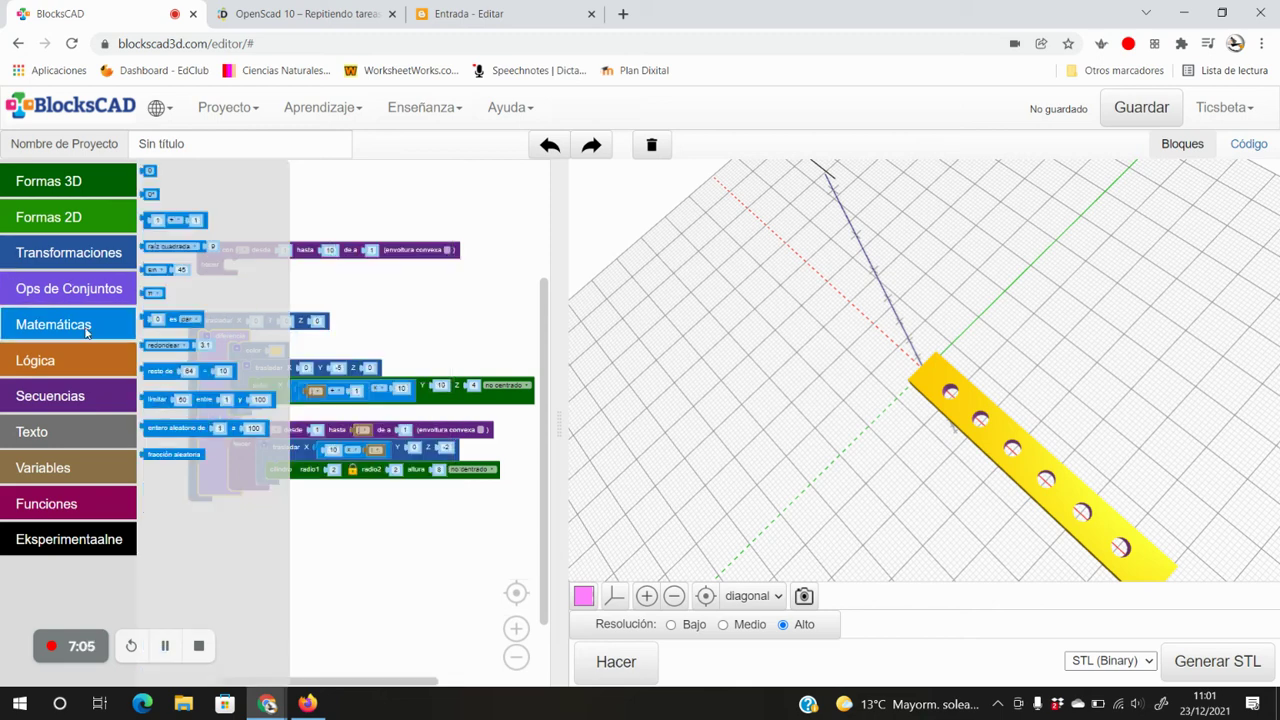
{"action": "left_click_drag", "start_coordinate": [178, 222], "coordinate": [322, 333]}
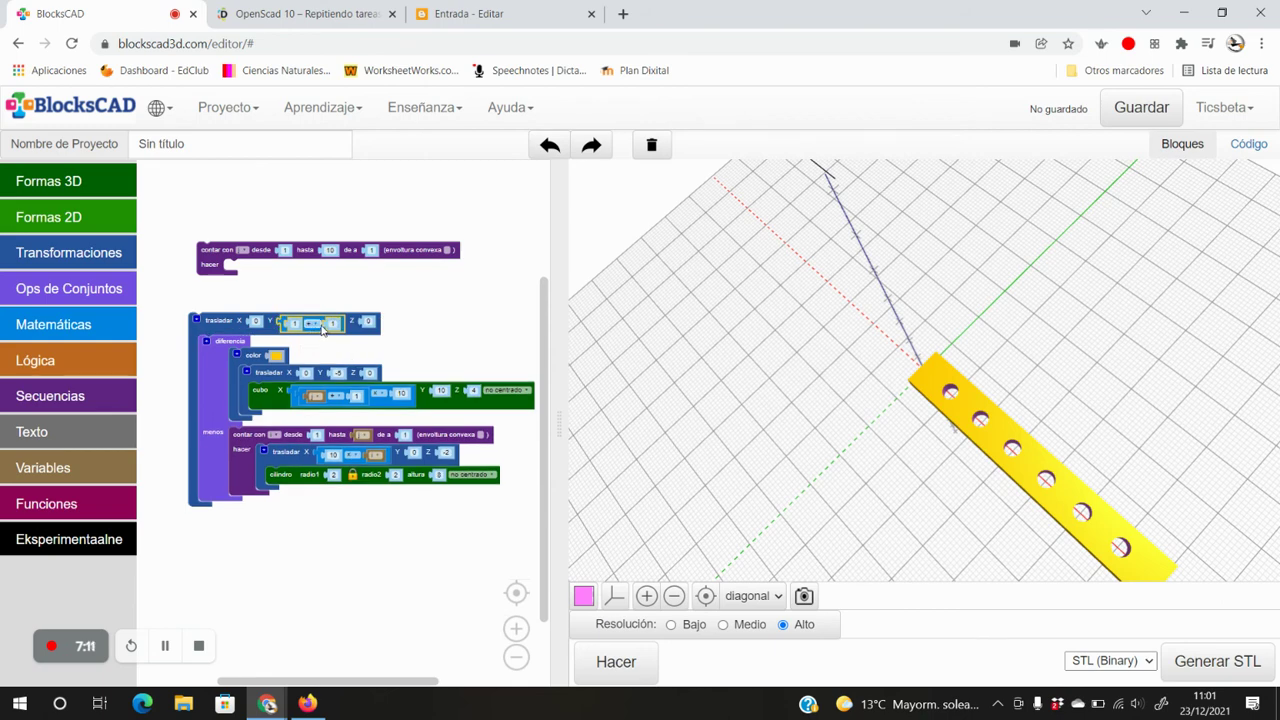
{"action": "left_click", "coordinate": [322, 333]}
{"action": "left_click", "coordinate": [306, 374]}
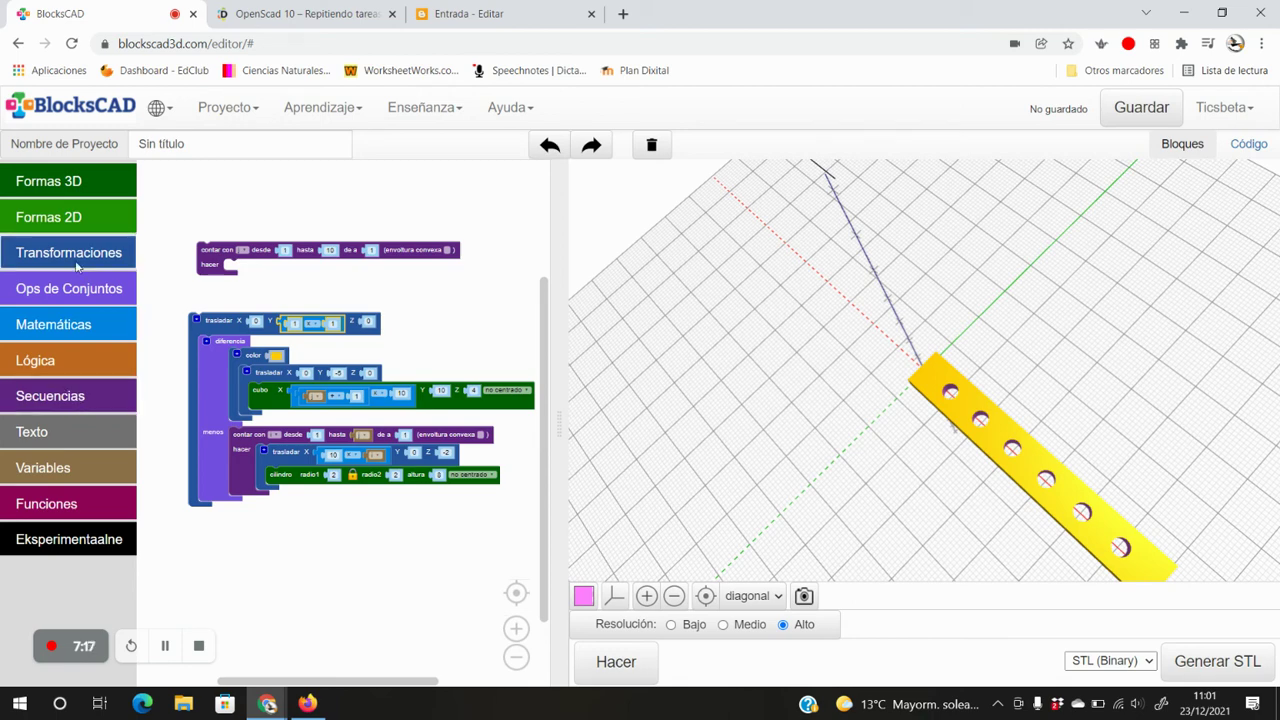
Complete the multiplication in the translate block's Y offset as 20 times the variable j.
{"action": "left_click", "coordinate": [46, 327]}
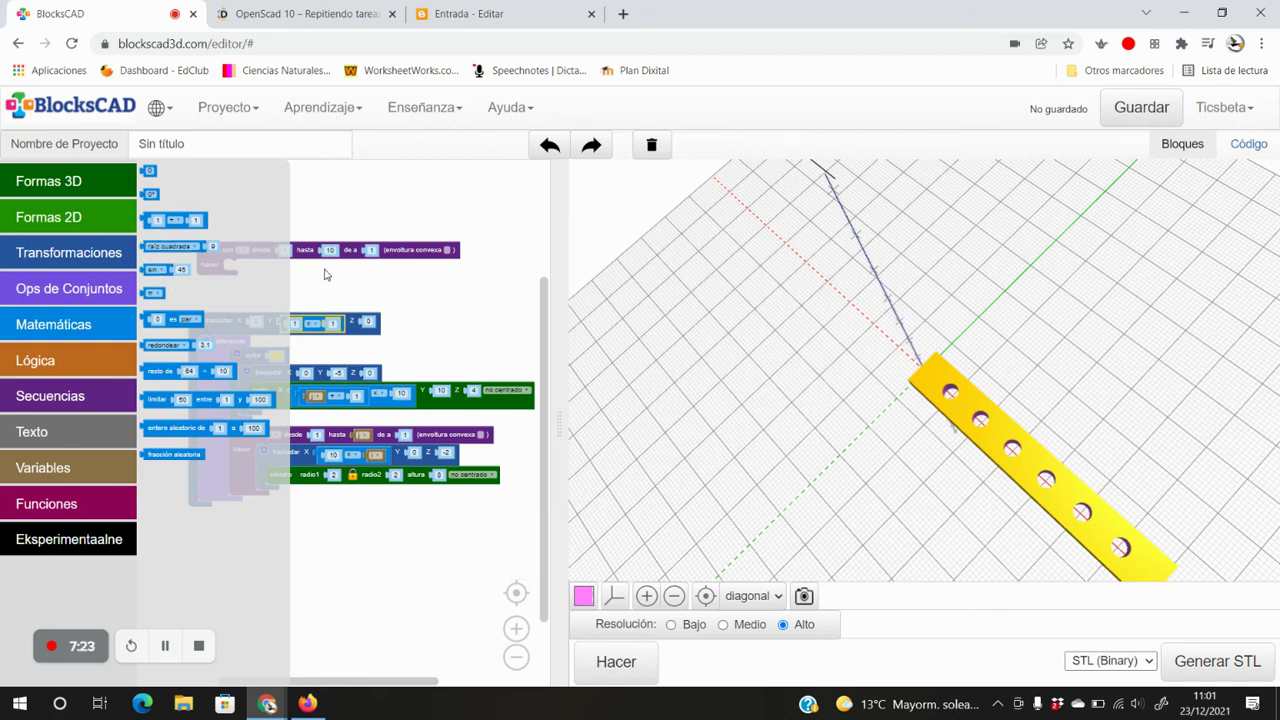
{"action": "left_click", "coordinate": [296, 321]}
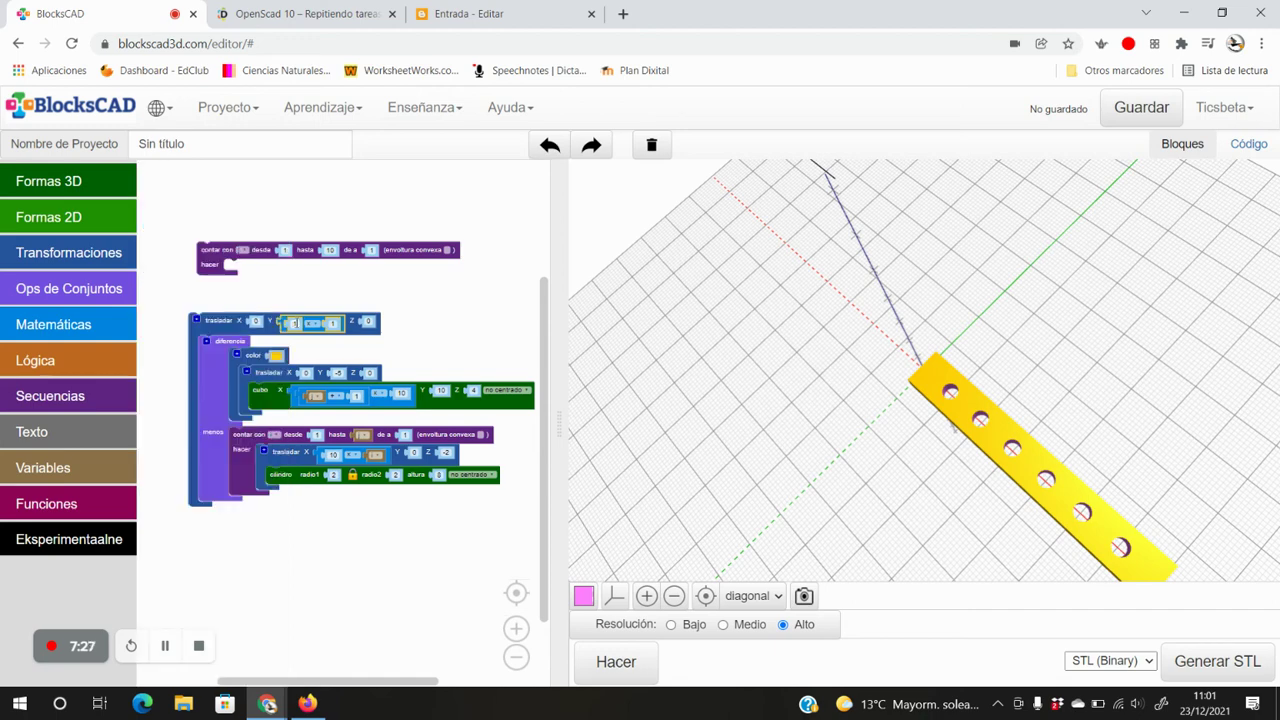
{"action": "type", "text": "1"}
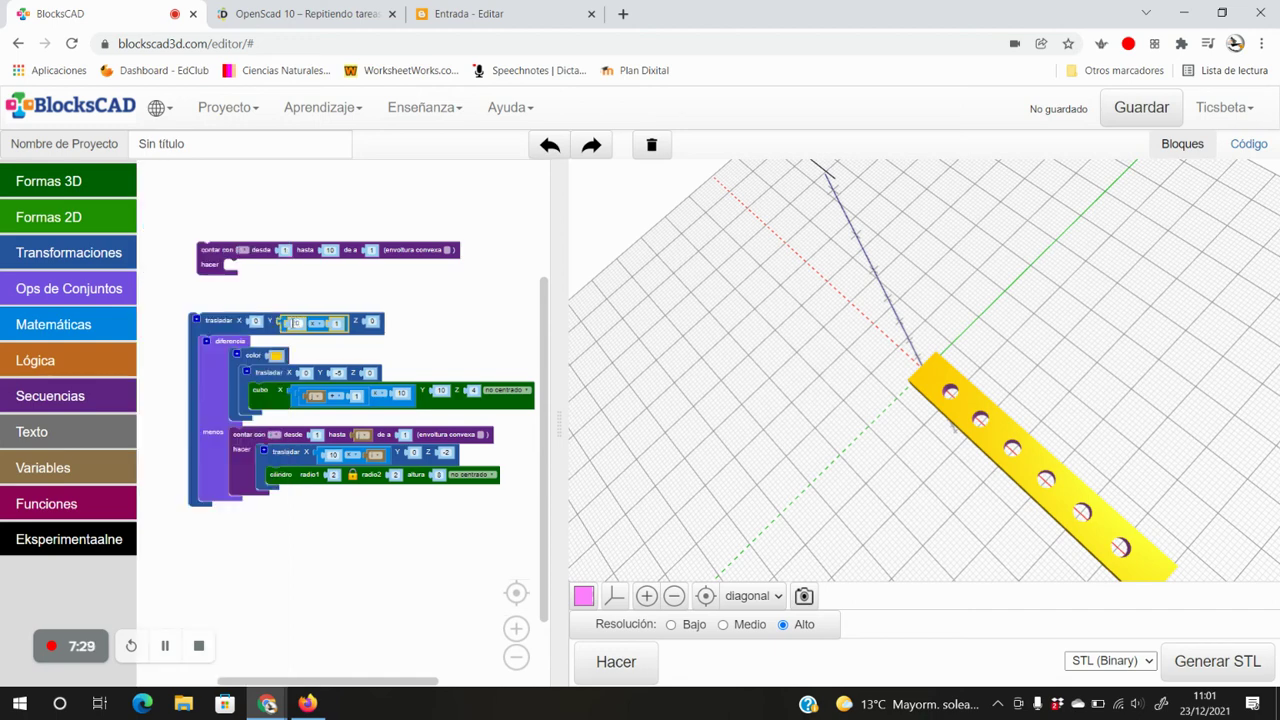
{"action": "left_click", "coordinate": [57, 467]}
{"action": "left_click_drag", "start_coordinate": [152, 285], "coordinate": [344, 326]}
Nest the translated difference stack inside the empty 1-to-10 counting loop and render the model.
{"action": "left_click_drag", "start_coordinate": [200, 325], "coordinate": [173, 256]}
{"action": "left_click", "coordinate": [615, 662]}
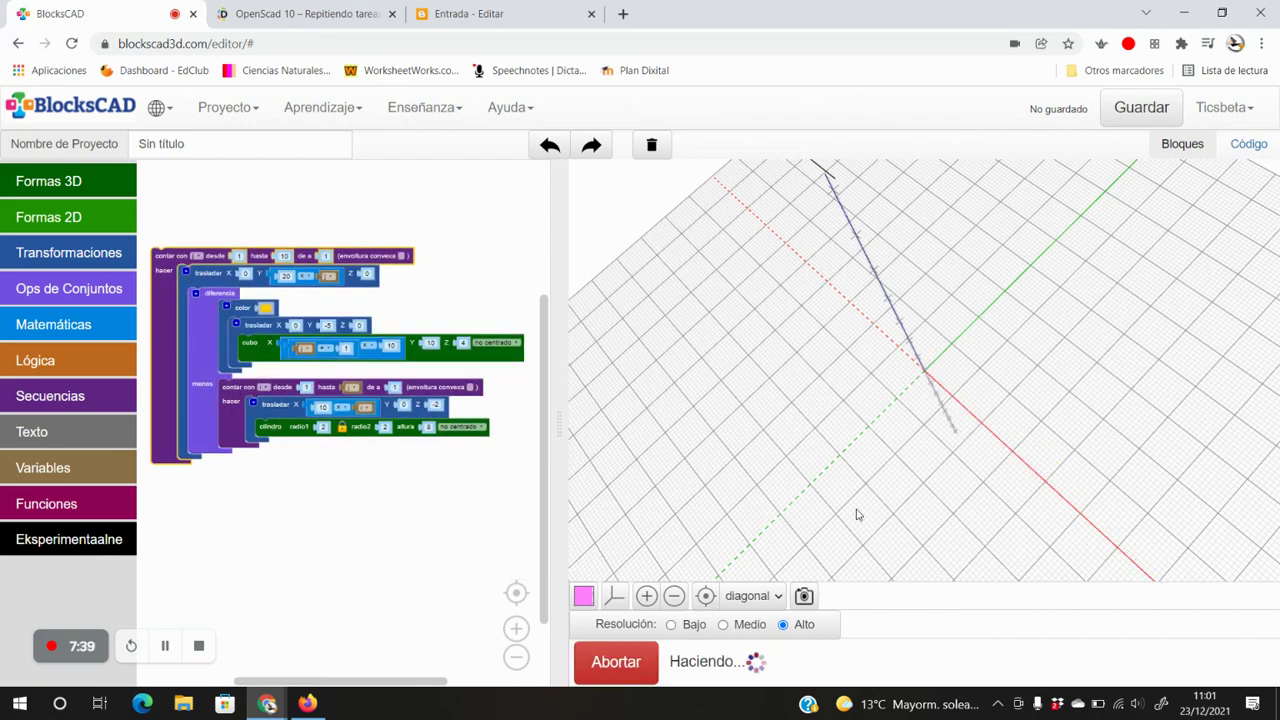
{"action": "scroll", "coordinate": [950, 398], "scroll_direction": "down", "scroll_amount": 2}
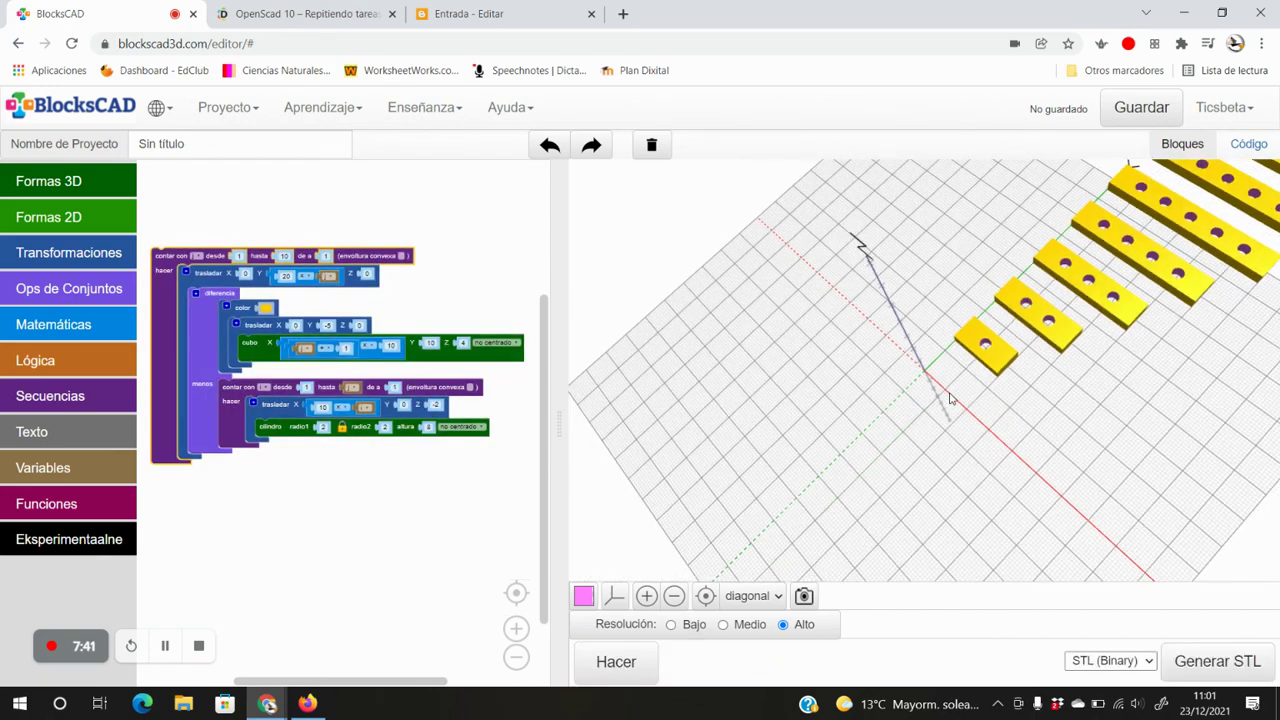
{"action": "scroll", "coordinate": [950, 398], "scroll_direction": "down", "scroll_amount": 5}
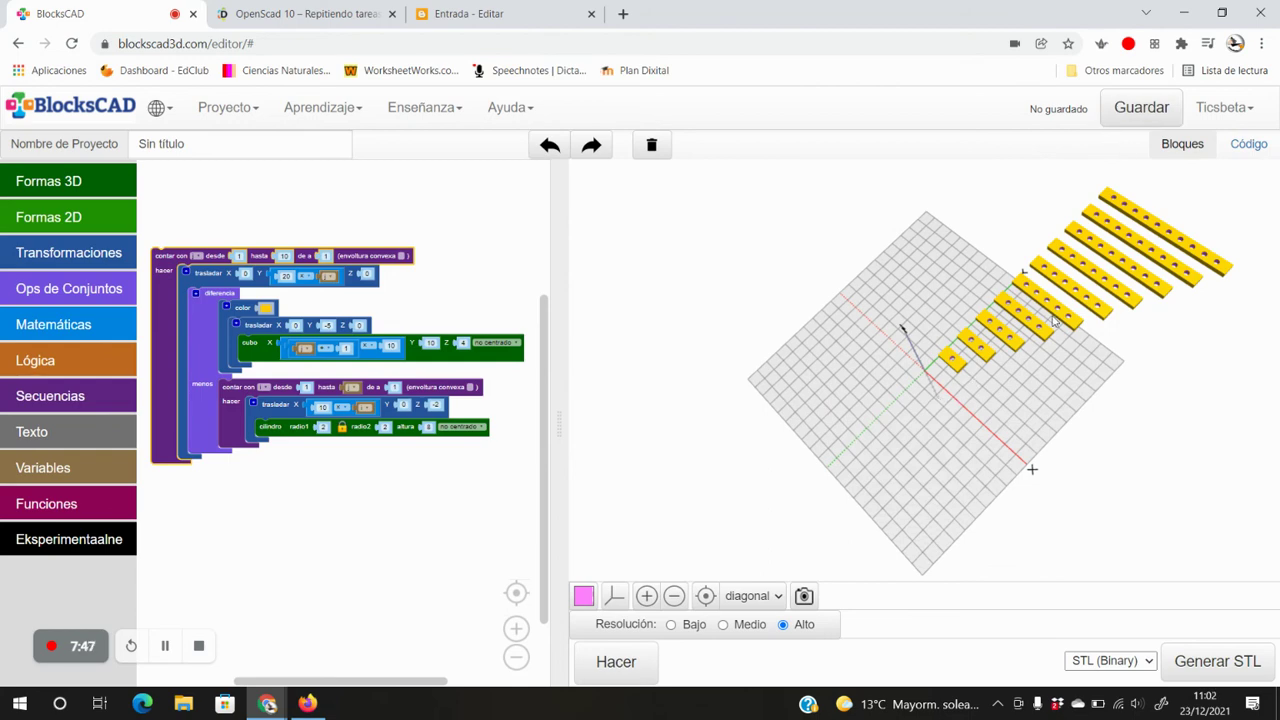
Wrap the outer counting loop in a translate block with a Y offset of -100 and render the model.
{"action": "left_click", "coordinate": [84, 250]}
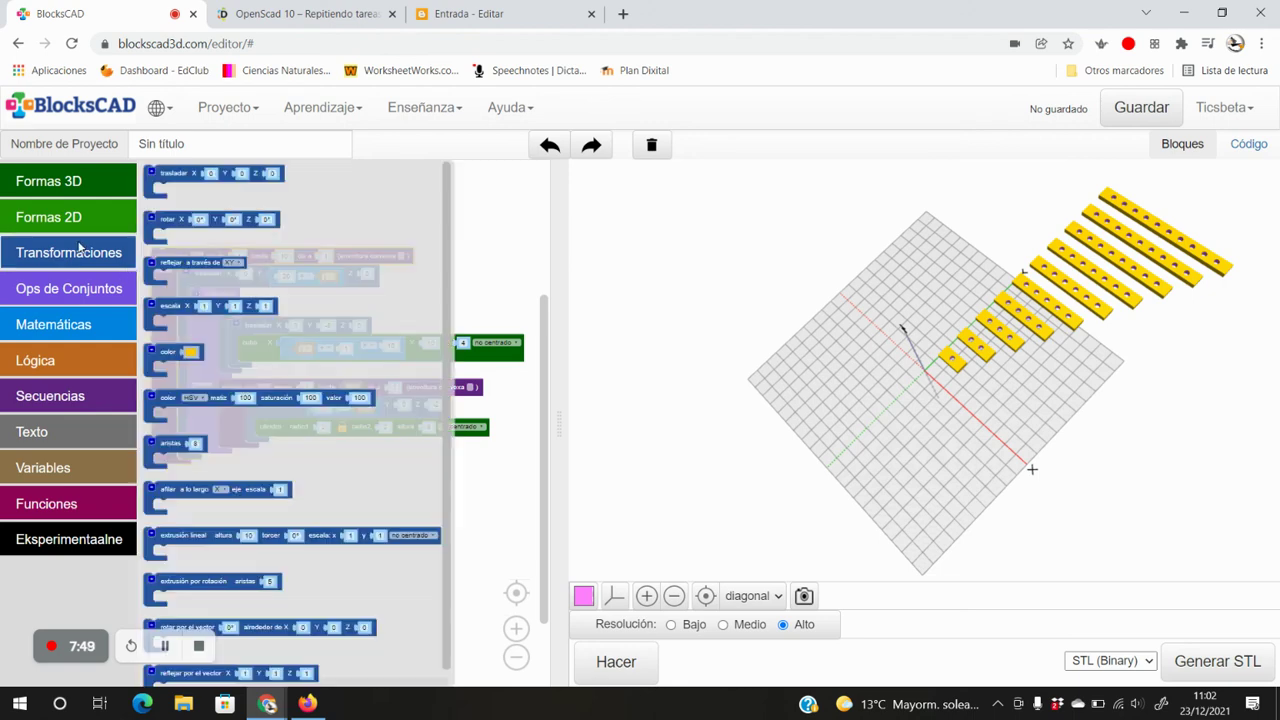
{"action": "left_click_drag", "start_coordinate": [190, 178], "coordinate": [200, 252]}
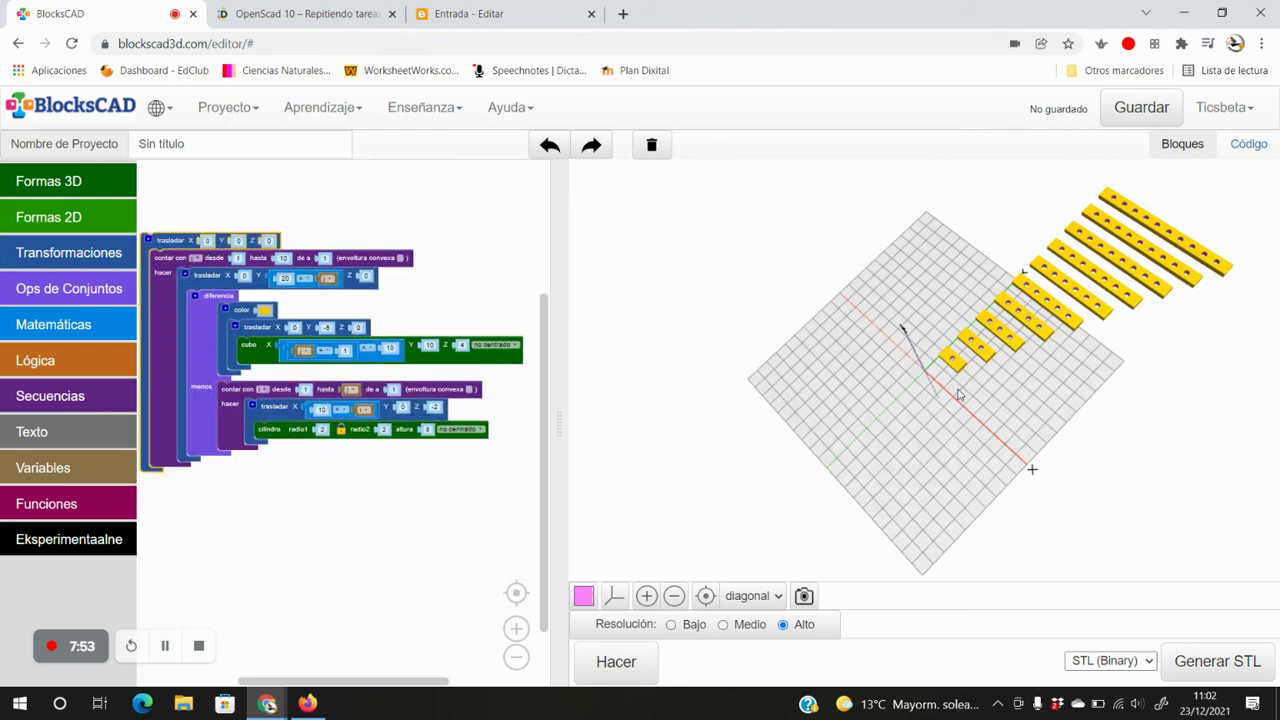
{"action": "left_click", "coordinate": [242, 242]}
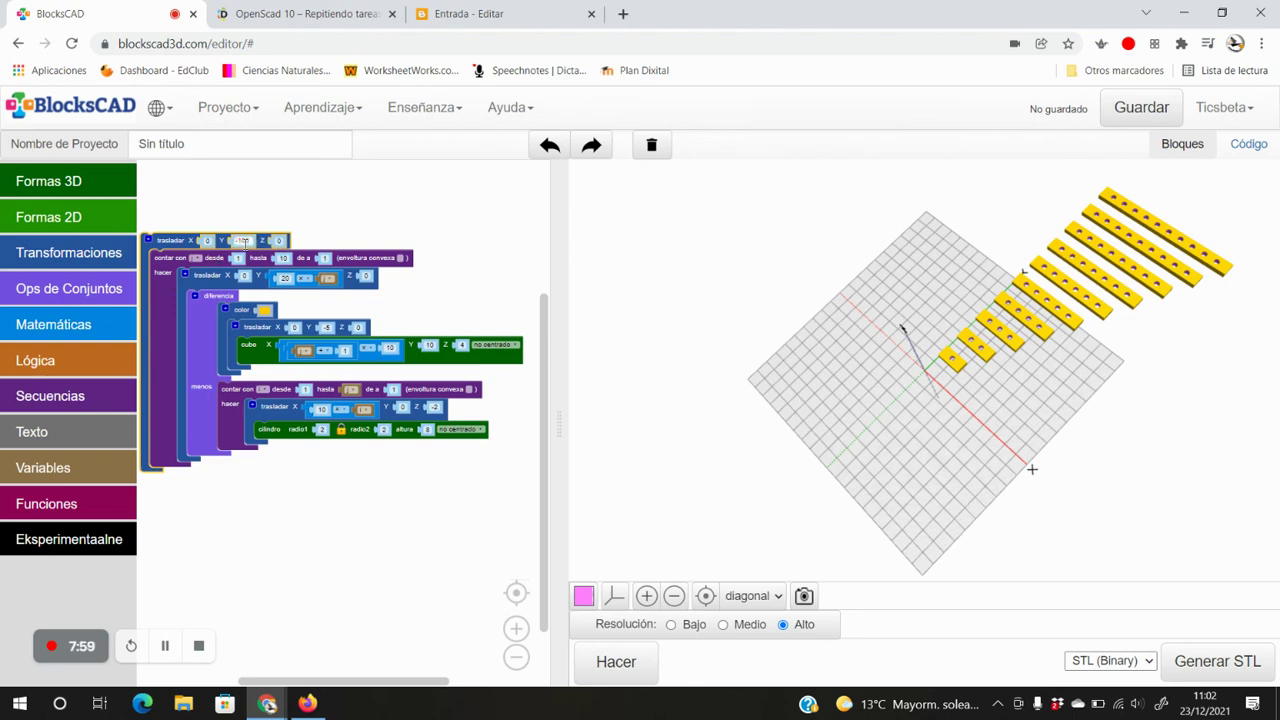
{"action": "left_click", "coordinate": [616, 662]}
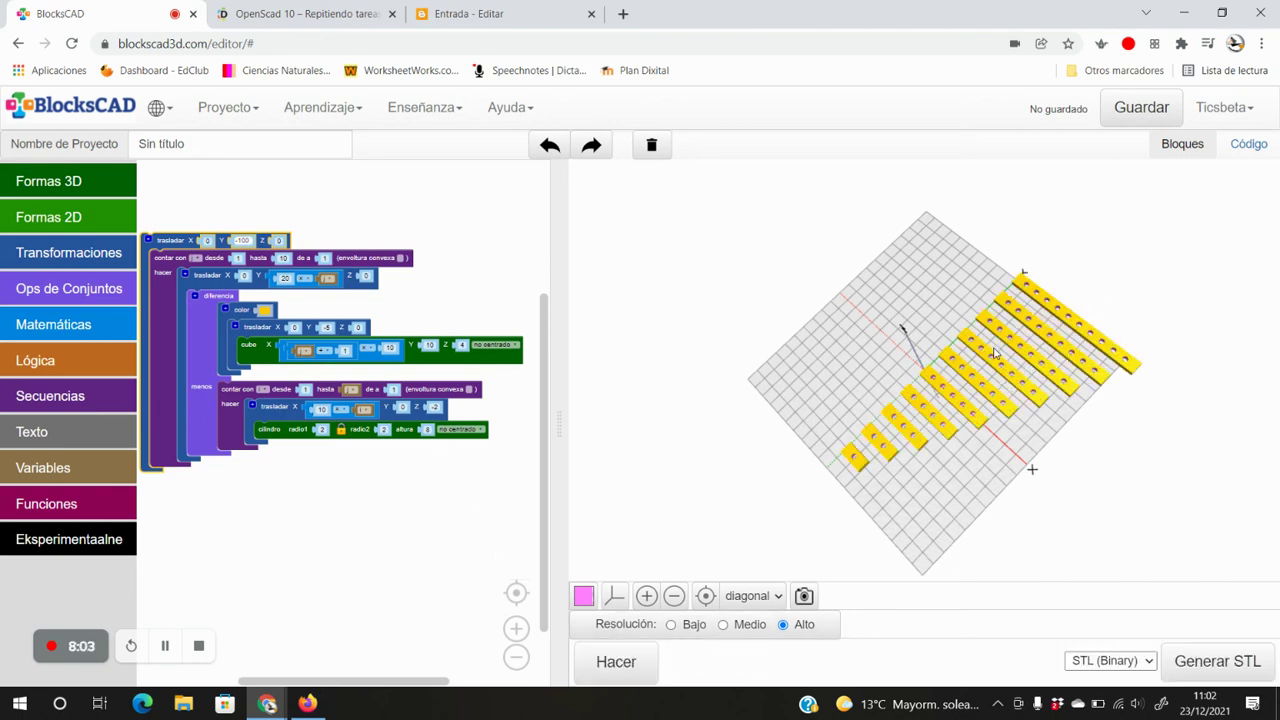
Set the outermost translate block's Y offset to -110 and render the model again.
{"action": "left_click", "coordinate": [243, 240]}
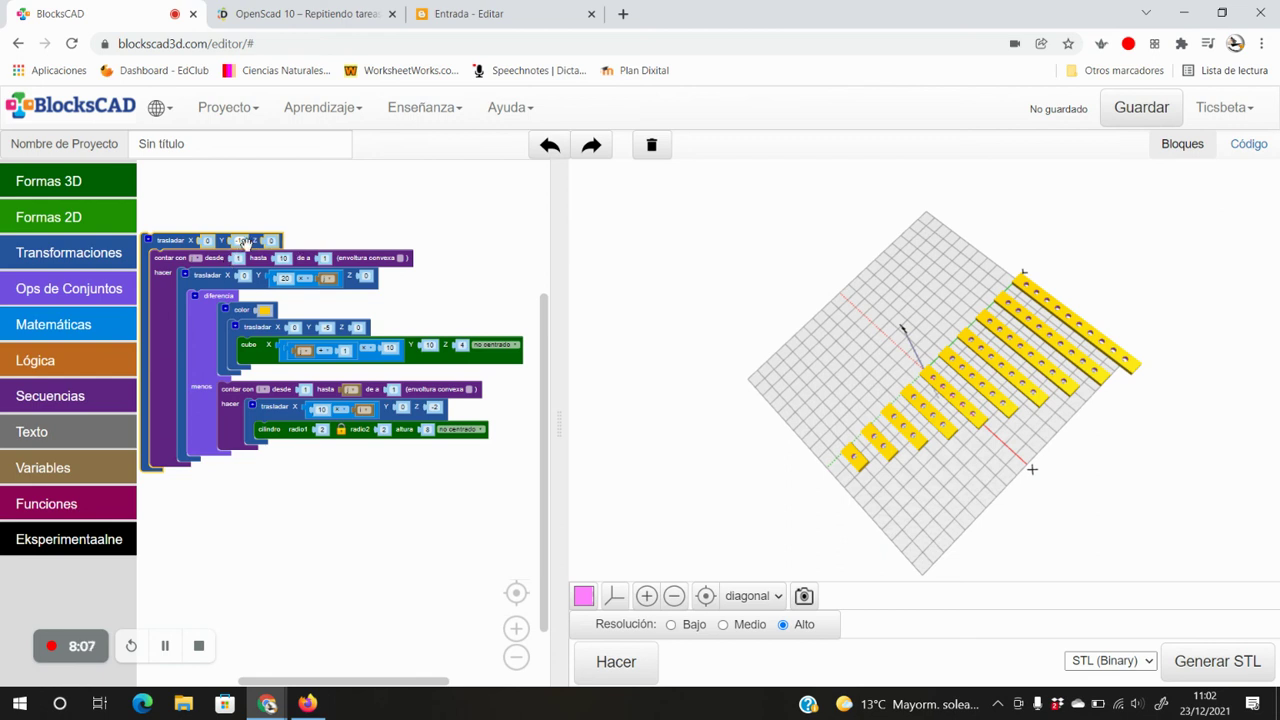
{"action": "type", "text": "-110"}
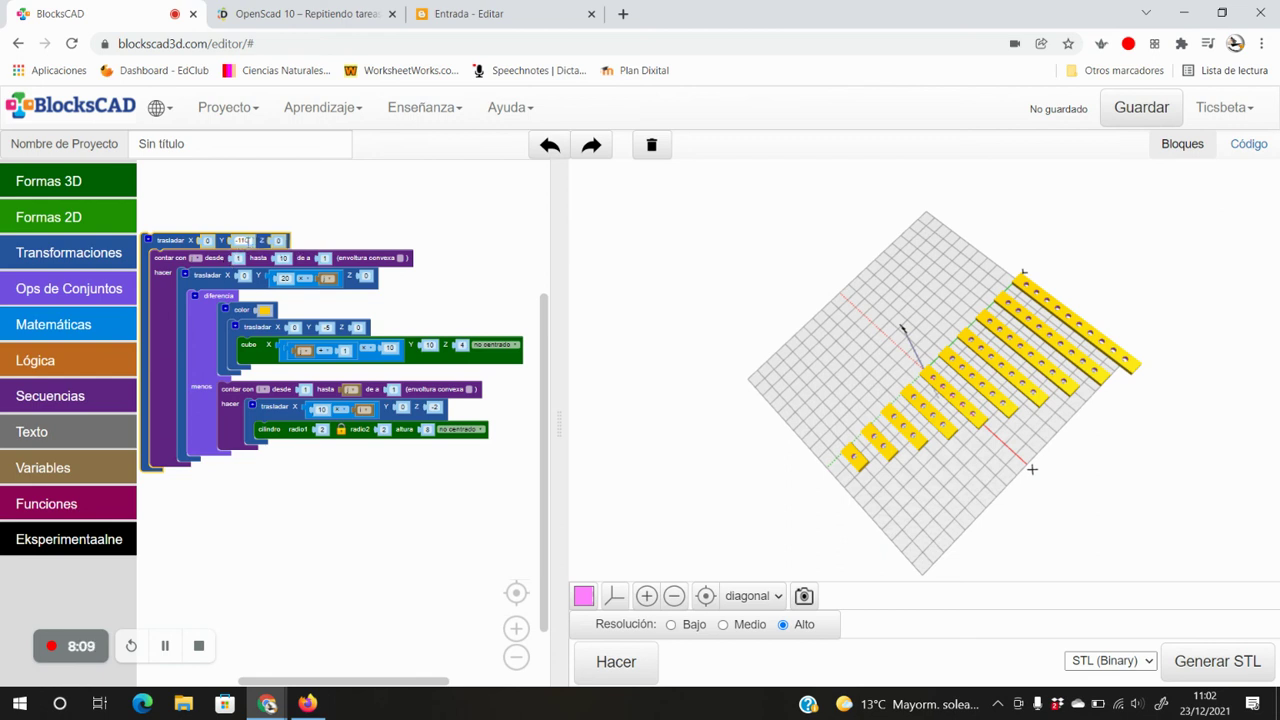
{"action": "left_click", "coordinate": [618, 666]}
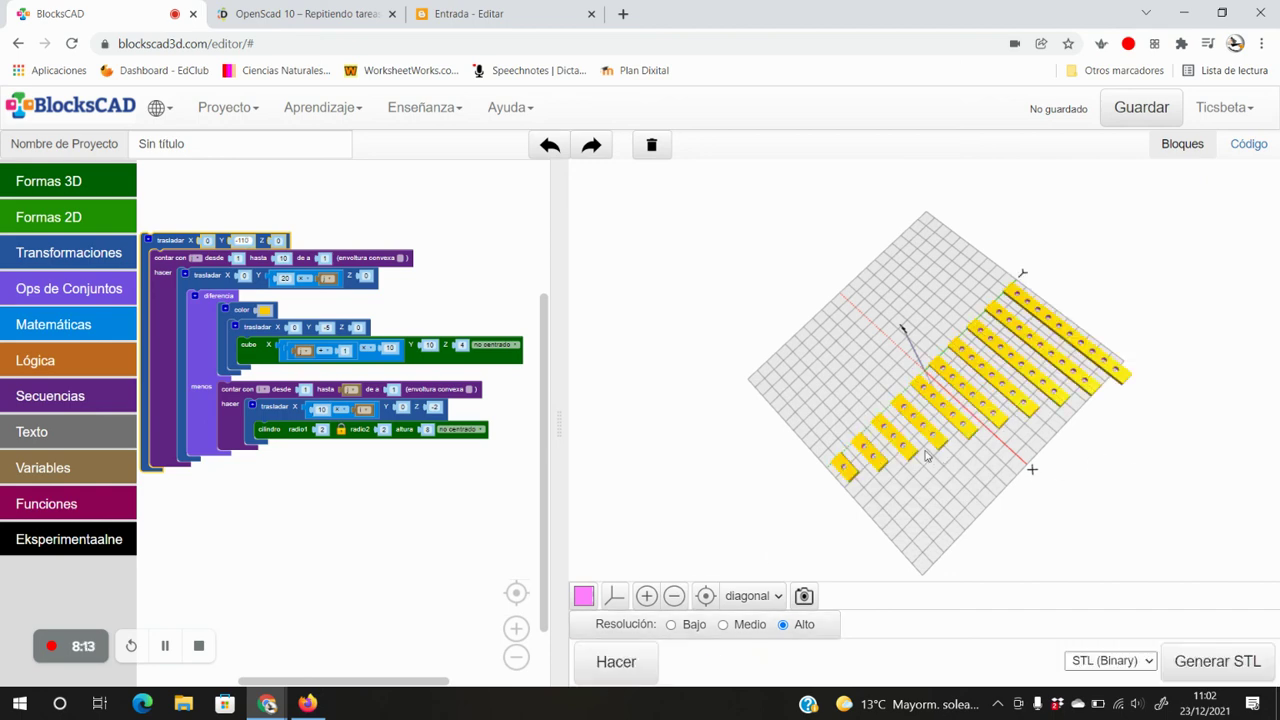
Move the whole block stack away from the block categories and widen the block workspace to fit it.
{"action": "left_click_drag", "start_coordinate": [170, 238], "coordinate": [212, 218]}
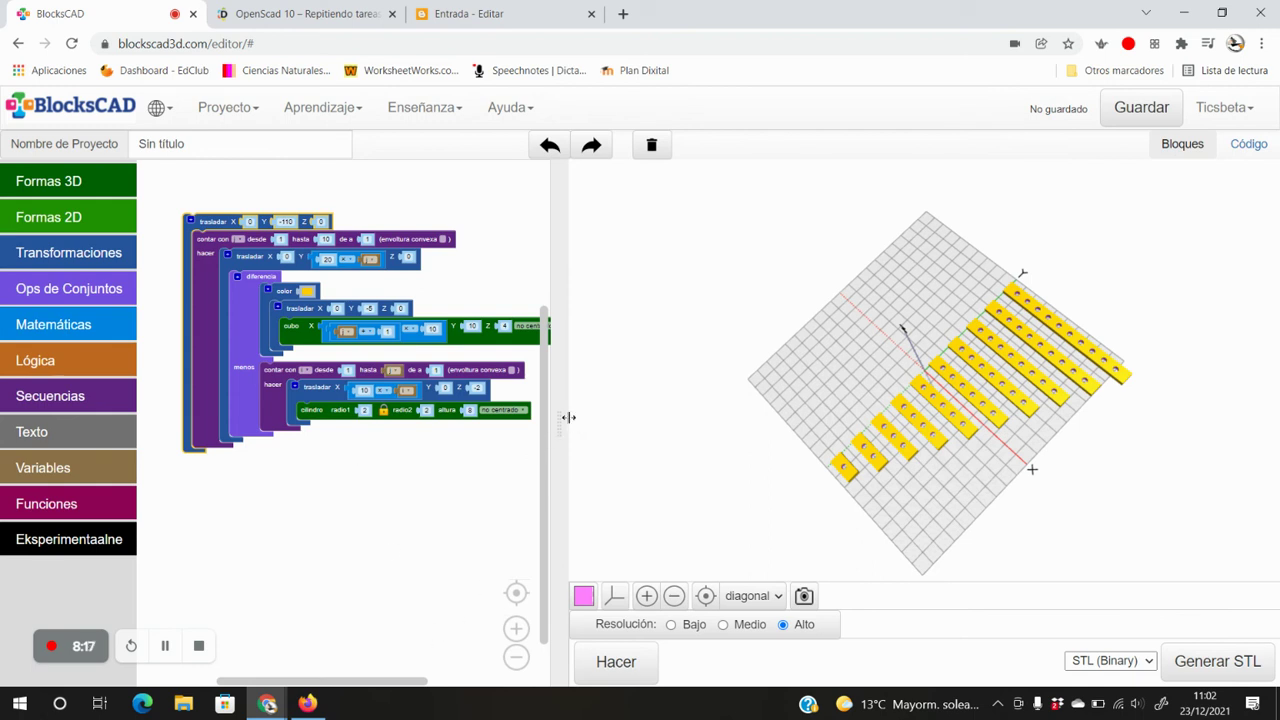
{"action": "left_click_drag", "start_coordinate": [566, 417], "coordinate": [646, 438]}
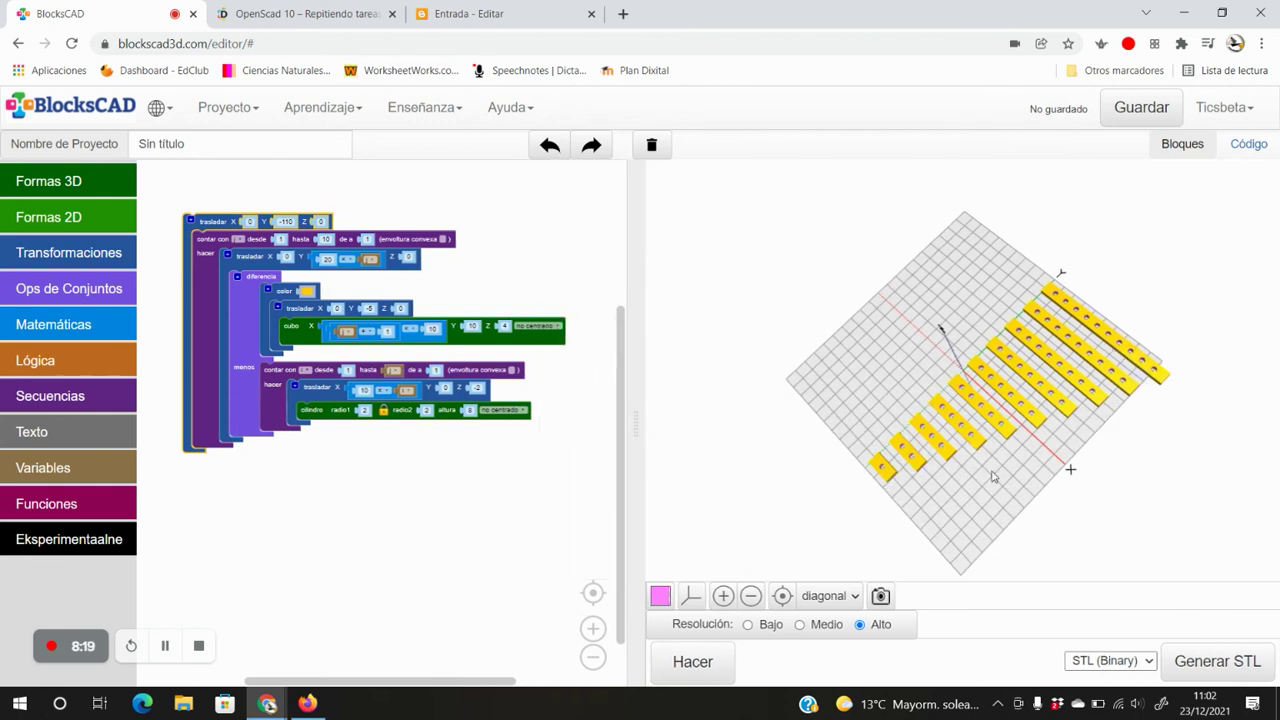